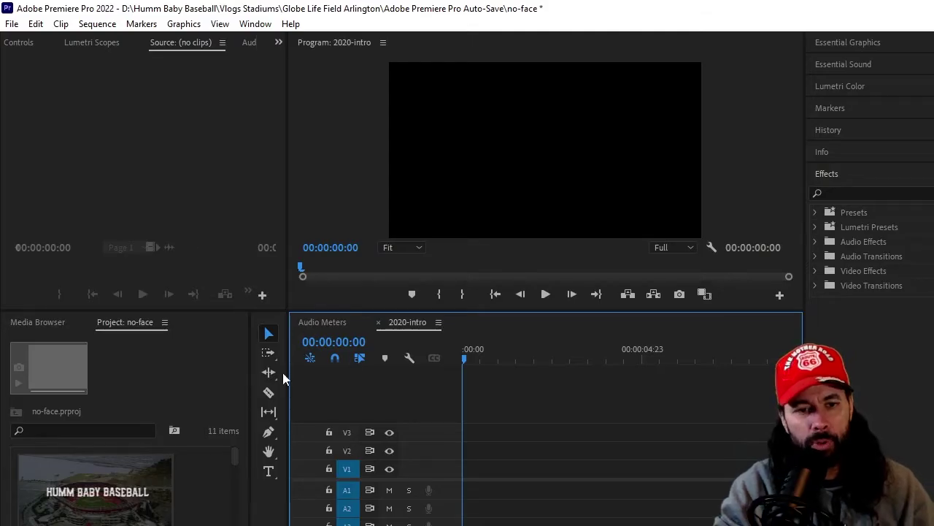
# - Open the Videos folder on Storage Drive (D:) in File Explorer
pyautogui.press('super+e')
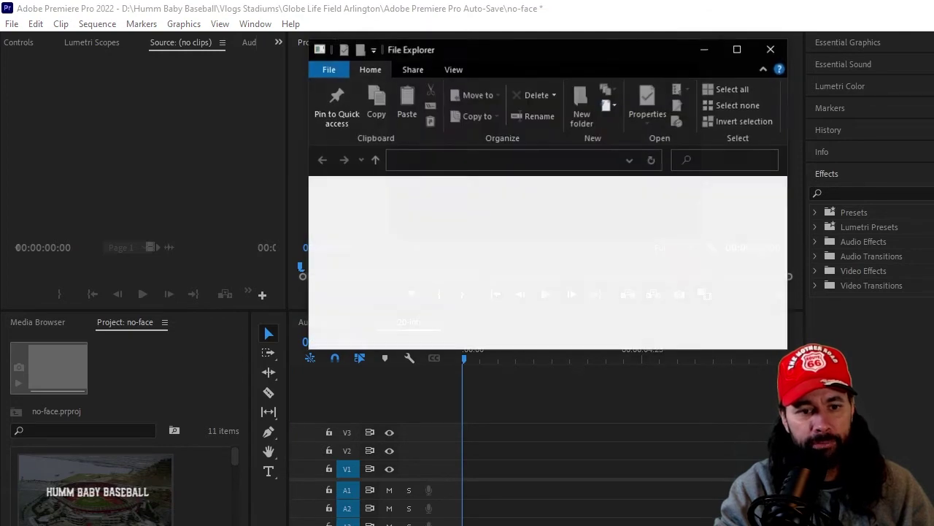
pyautogui.scroll(-5, 390, 292)
pyautogui.scroll(-4, 379, 321)
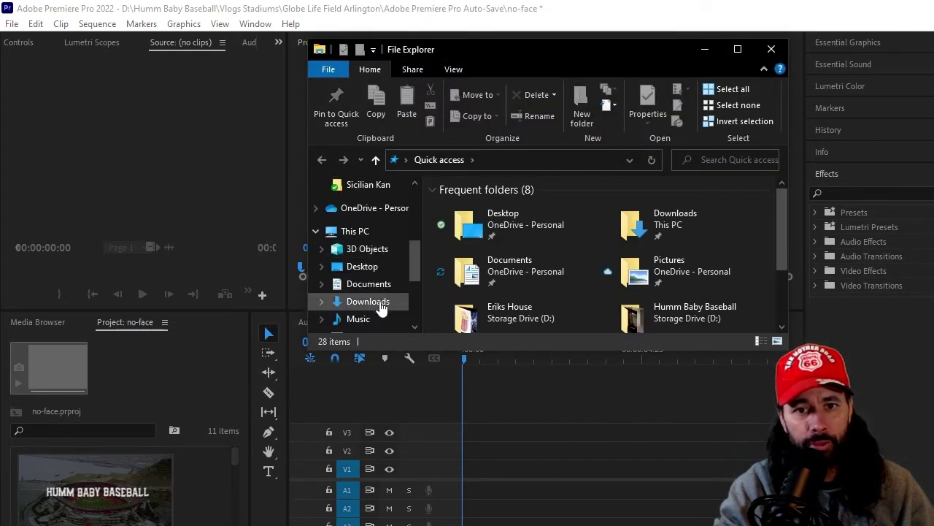
pyautogui.click(379, 310)
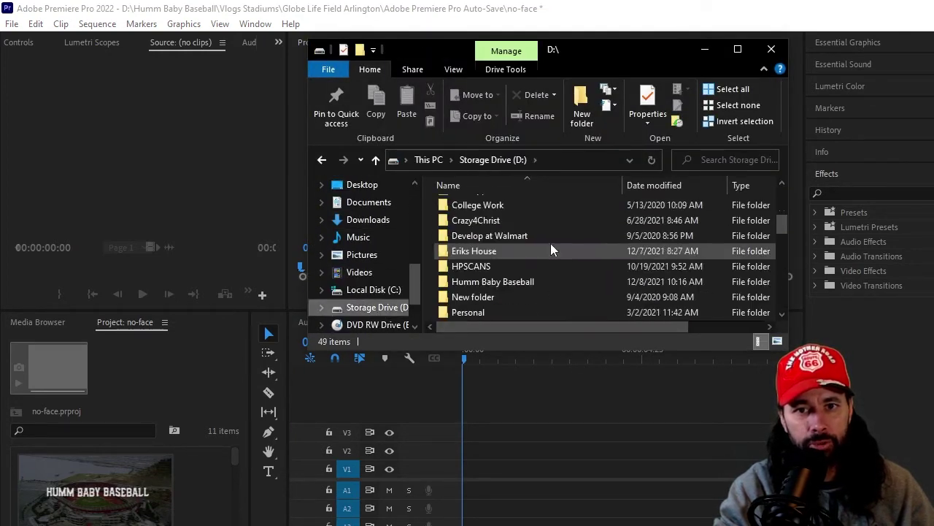
pyautogui.scroll(-7, 525, 252)
pyautogui.click(511, 251)
pyautogui.doubleClick(512, 251)
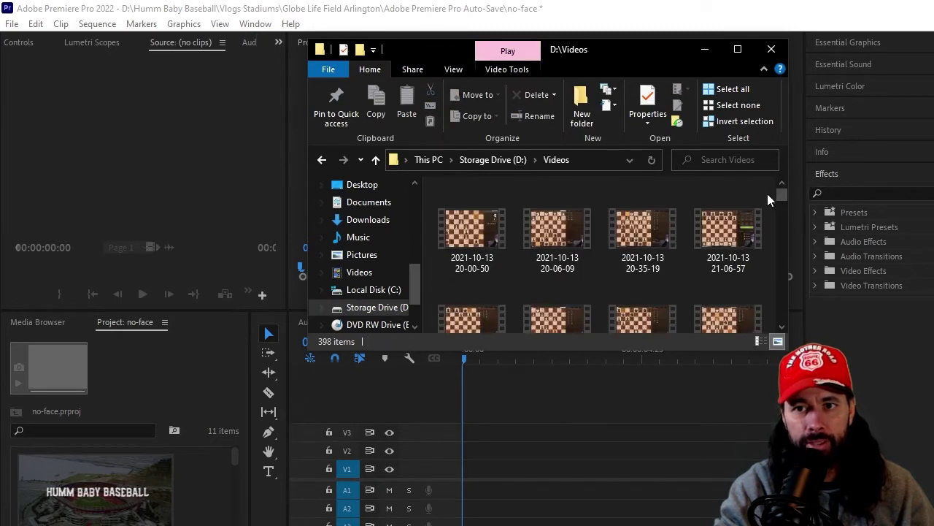
pyautogui.moveTo(780, 189); pyautogui.dragTo(782, 313)
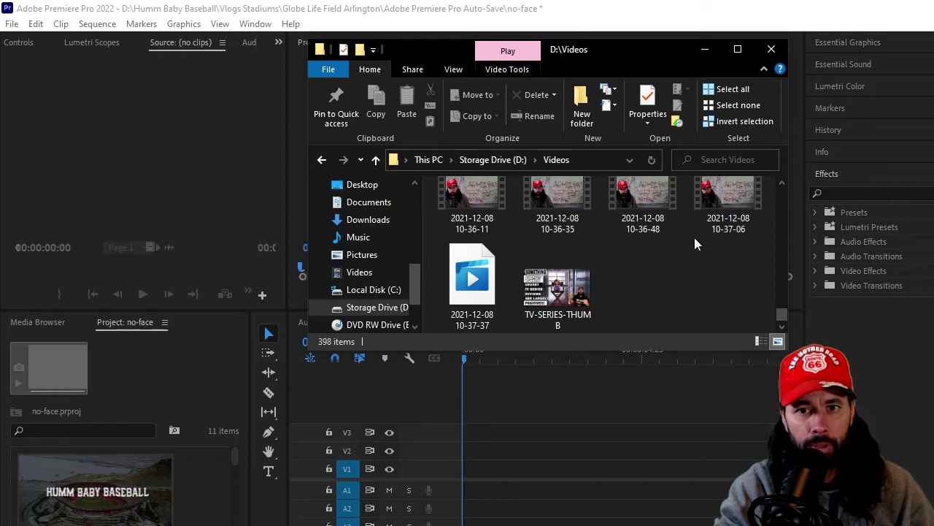
pyautogui.moveTo(723, 212); pyautogui.dragTo(184, 515)
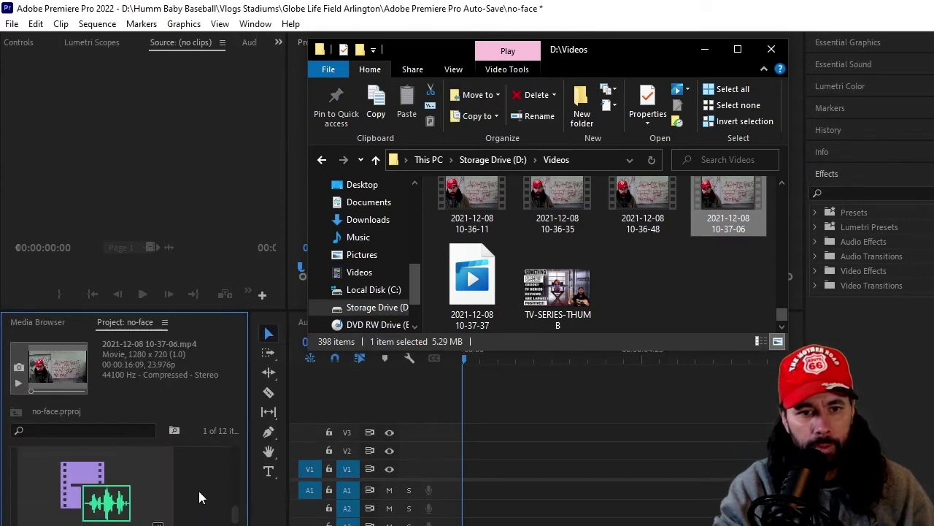
pyautogui.click(199, 492)
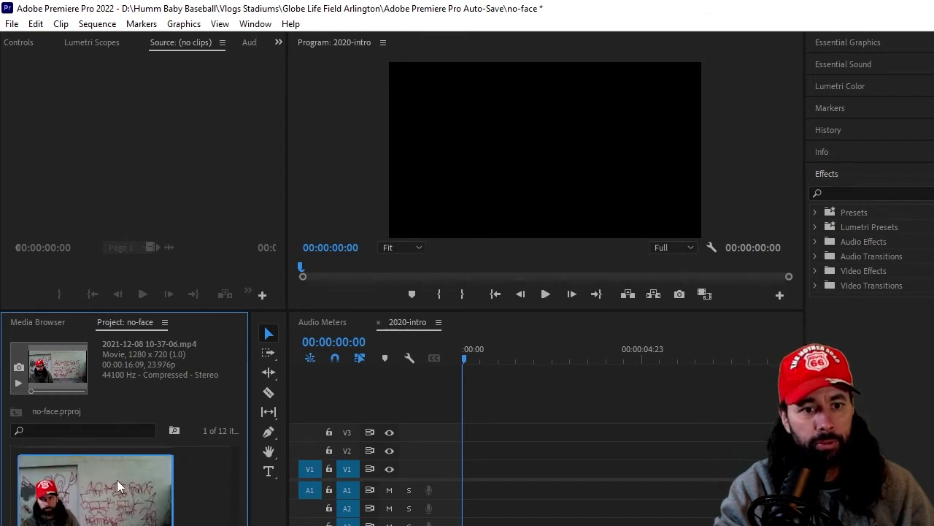
# - Mark 00:00:04:21 to 00:00:14:05 of the 10-37-06 clip and drop it onto the 2020-intro timeline
pyautogui.doubleClick(113, 504)
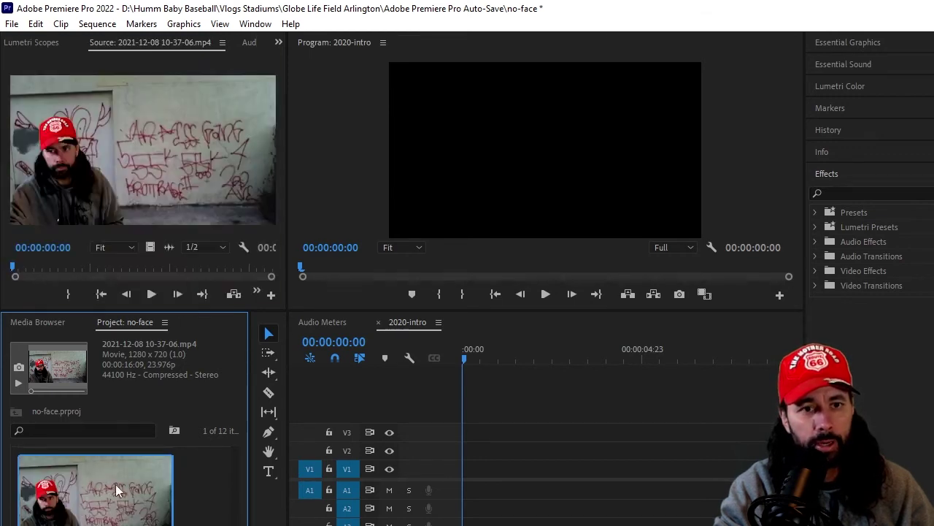
pyautogui.click(16, 268)
pyautogui.moveTo(16, 269); pyautogui.dragTo(90, 269)
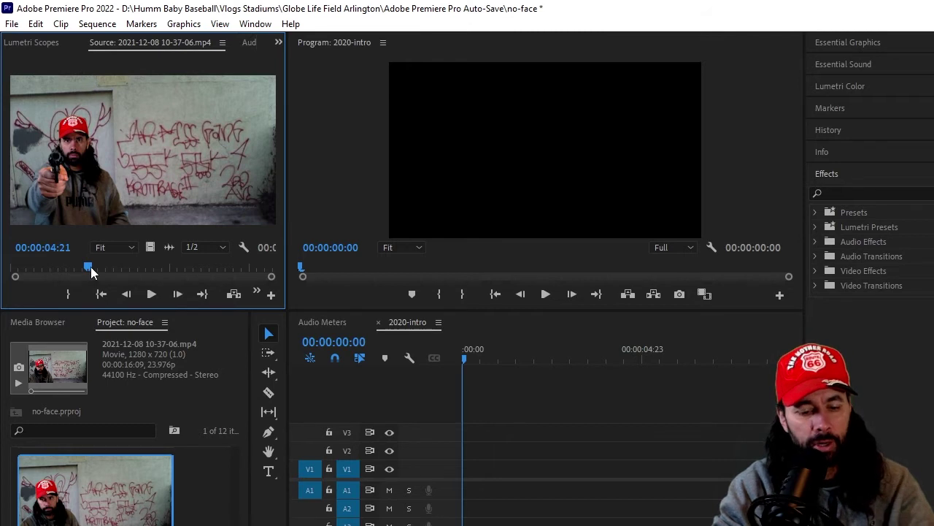
pyautogui.press('i')
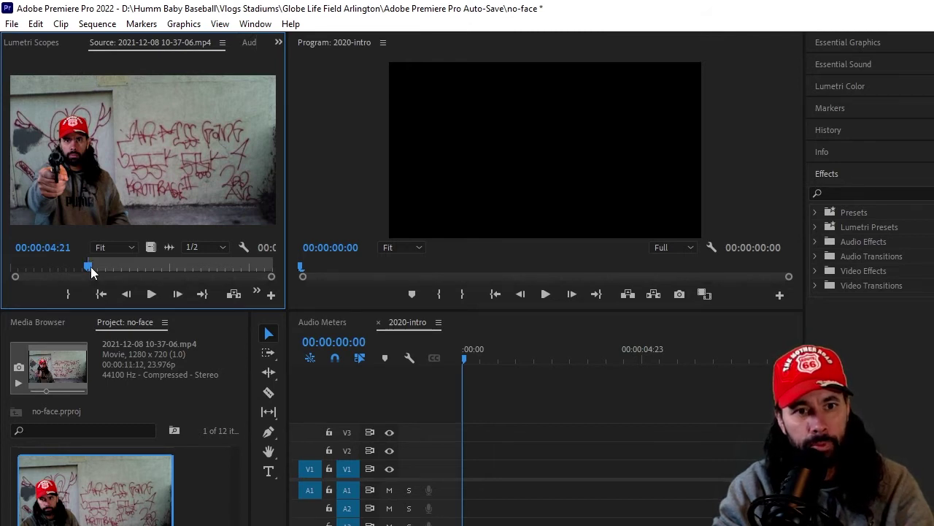
pyautogui.click(152, 294)
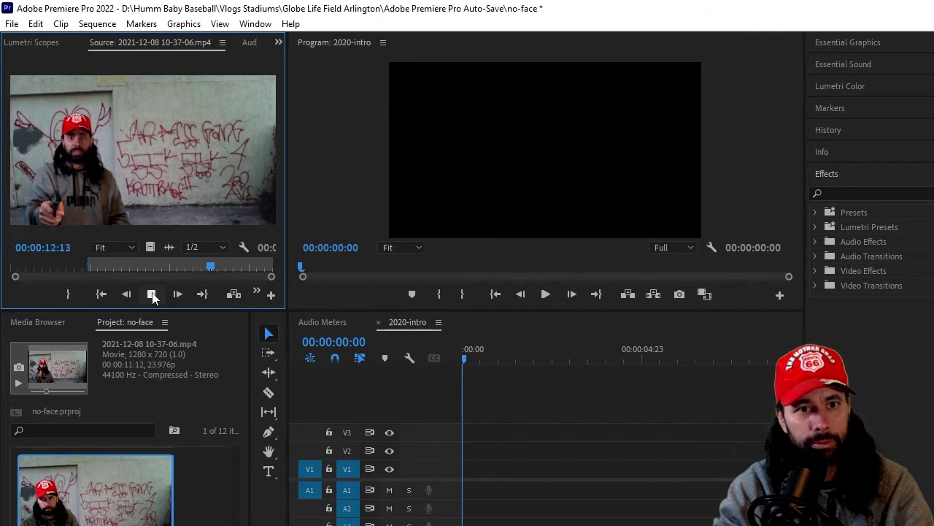
pyautogui.click(152, 294)
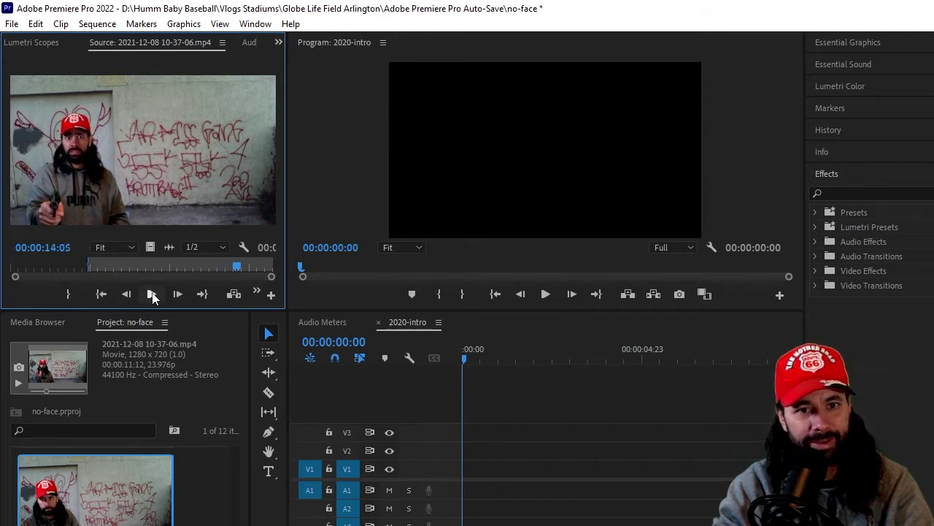
pyautogui.press('o')
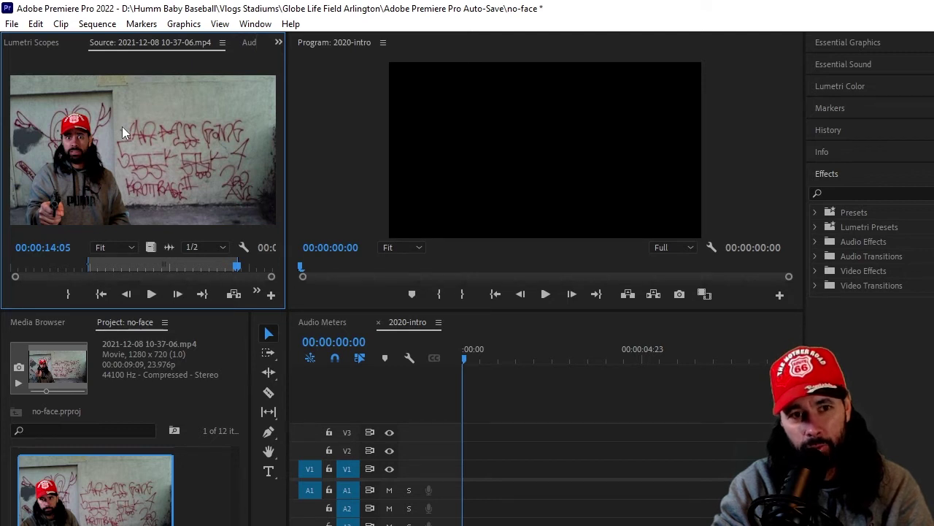
pyautogui.moveTo(121, 126); pyautogui.dragTo(461, 473)
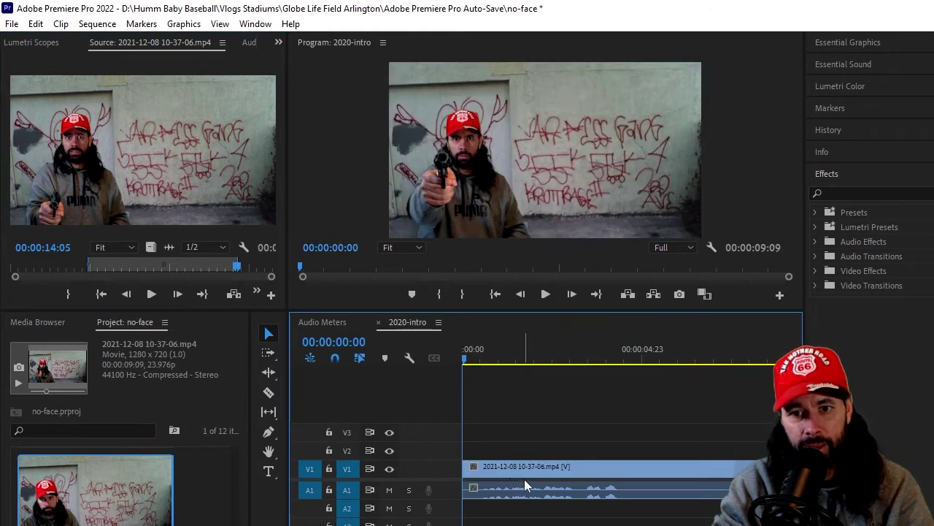
# - Play back the sequence, then boost the timeline clip's audio gain by 4 dB
pyautogui.click(546, 294)
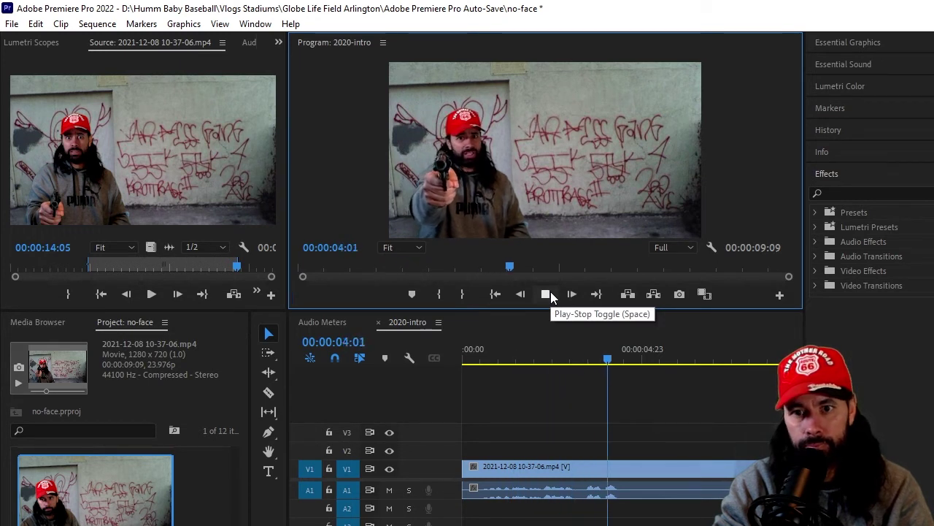
pyautogui.click(546, 297)
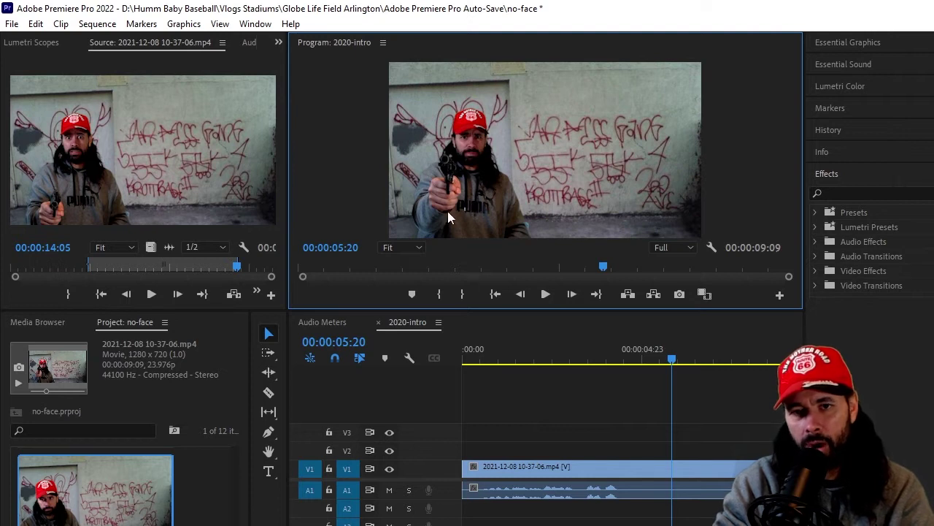
pyautogui.scroll(-3, 570, 409)
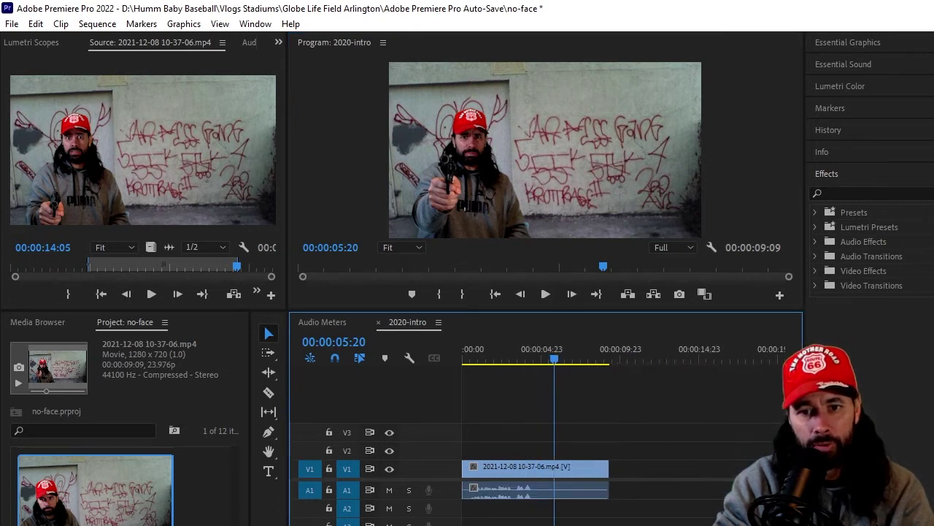
pyautogui.rightClick(544, 495)
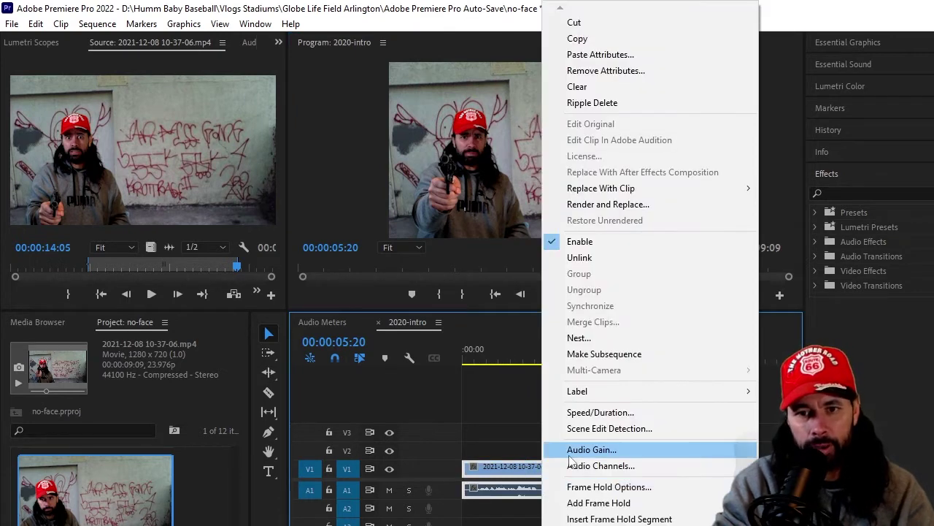
pyautogui.click(661, 506)
pyautogui.click(602, 287)
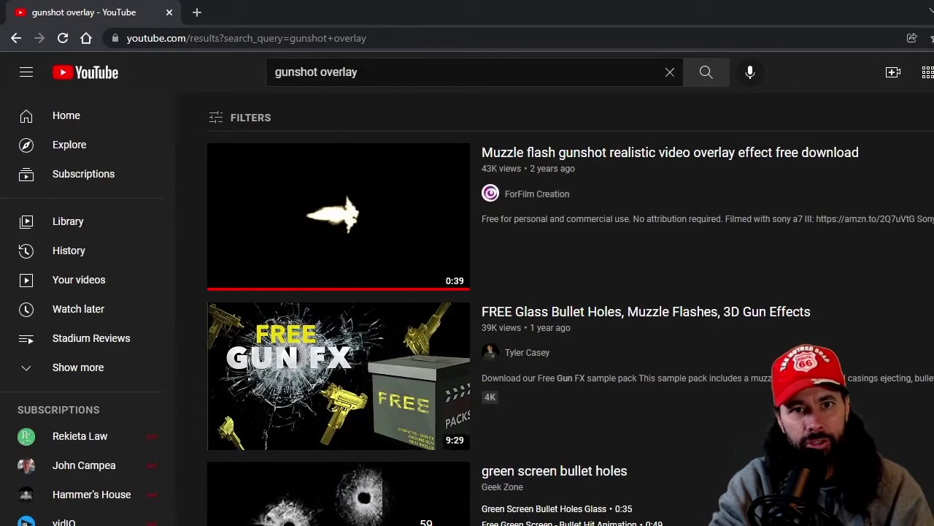
# - Dismiss the search suggestions on the 'gunshot overlay' YouTube results page
pyautogui.moveTo(338, 71); pyautogui.dragTo(358, 72)
pyautogui.hotkey('ctrl', 'a')
pyautogui.press('End')
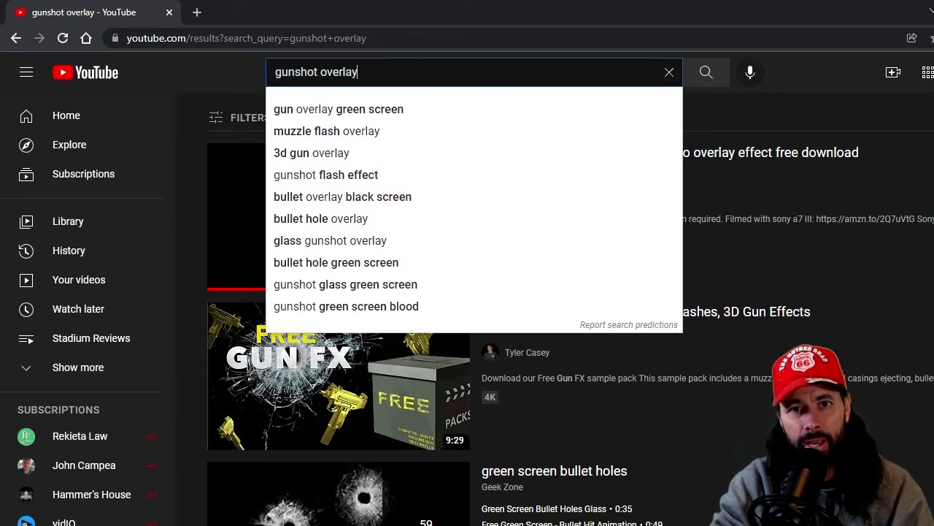
pyautogui.click(867, 240)
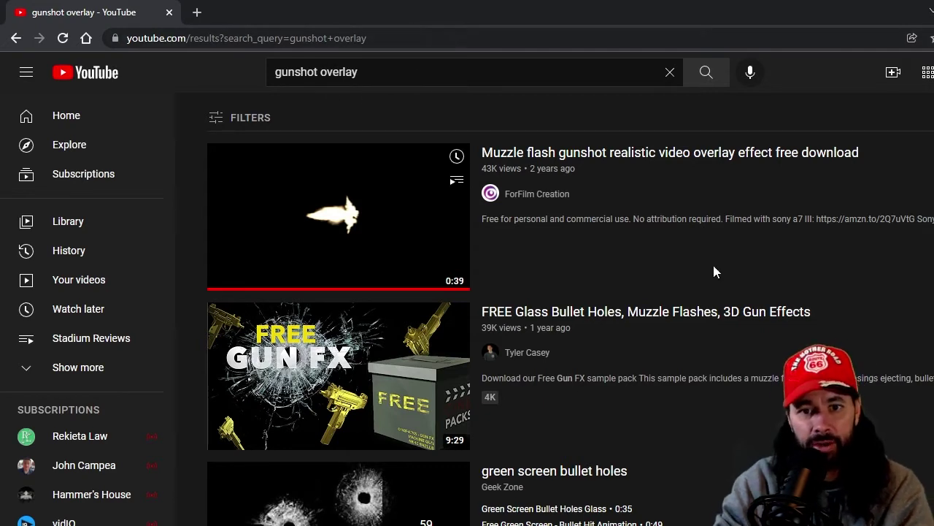
# - Scroll the results and open the Green screen muzzle flash video
pyautogui.scroll(-4, 679, 337)
pyautogui.scroll(4, 686, 322)
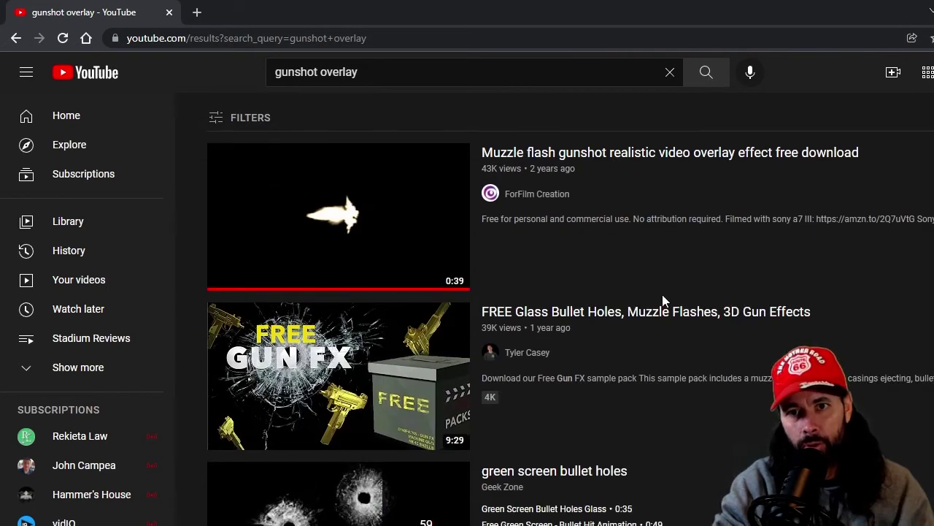
pyautogui.scroll(-4, 626, 473)
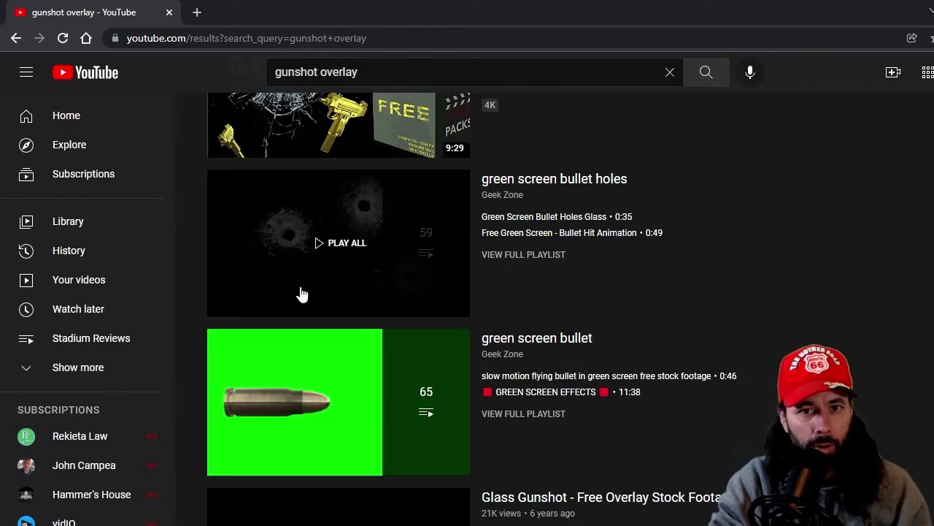
pyautogui.scroll(-2, 659, 436)
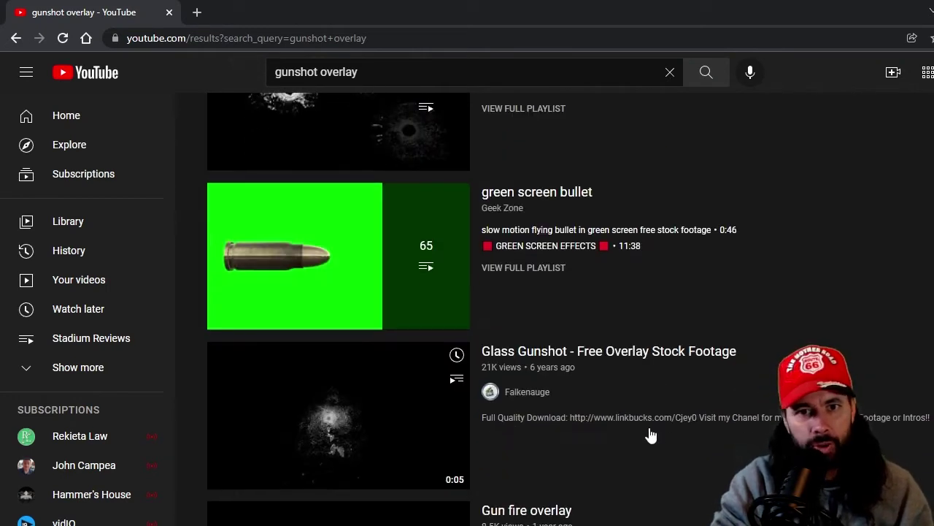
pyautogui.scroll(4, 646, 434)
pyautogui.scroll(2, 647, 427)
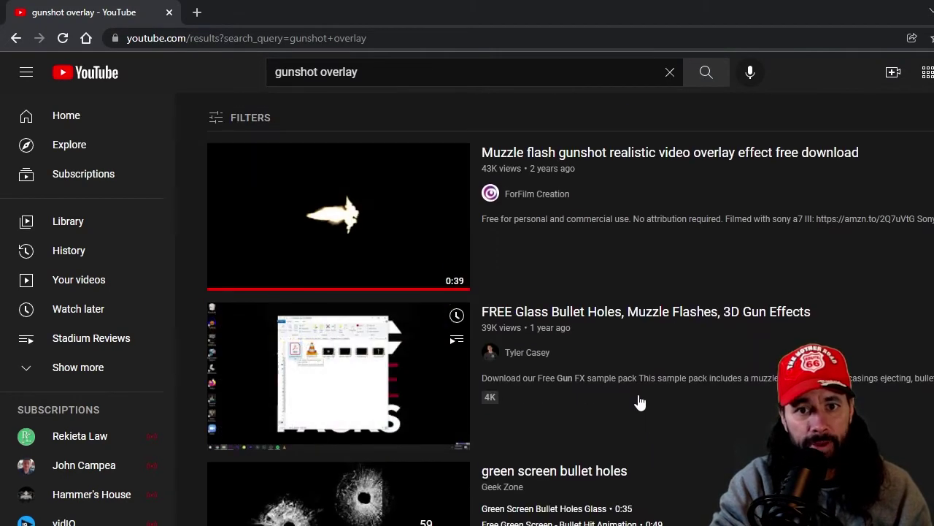
pyautogui.scroll(-9, 651, 409)
pyautogui.scroll(9, 649, 387)
pyautogui.scroll(-12, 642, 409)
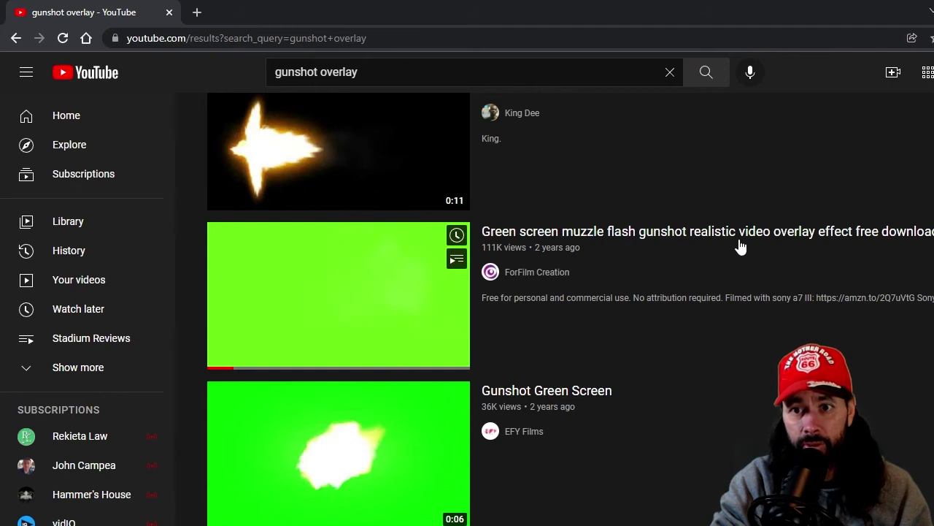
pyautogui.click(660, 240)
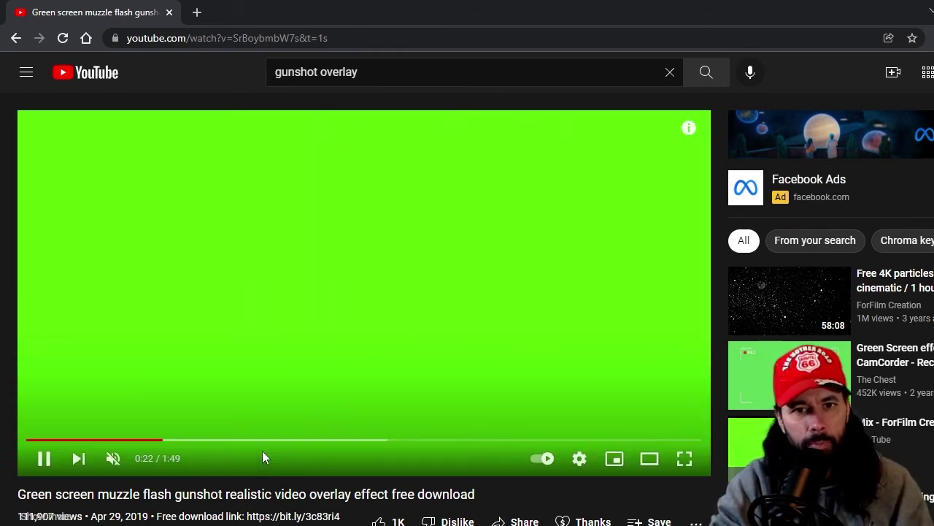
# - Skip through the green screen muzzle flash video, previewing around 0:51 to 0:57
pyautogui.click(228, 442)
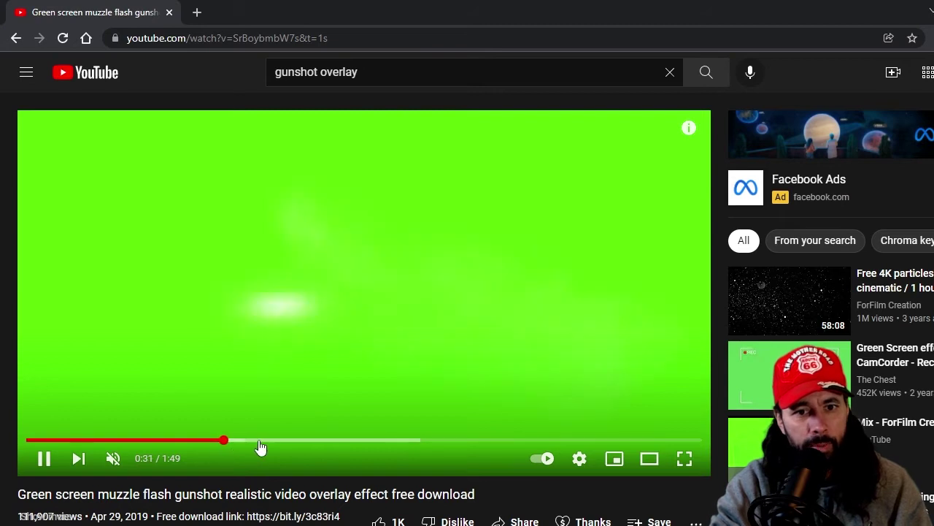
pyautogui.click(293, 442)
pyautogui.click(344, 443)
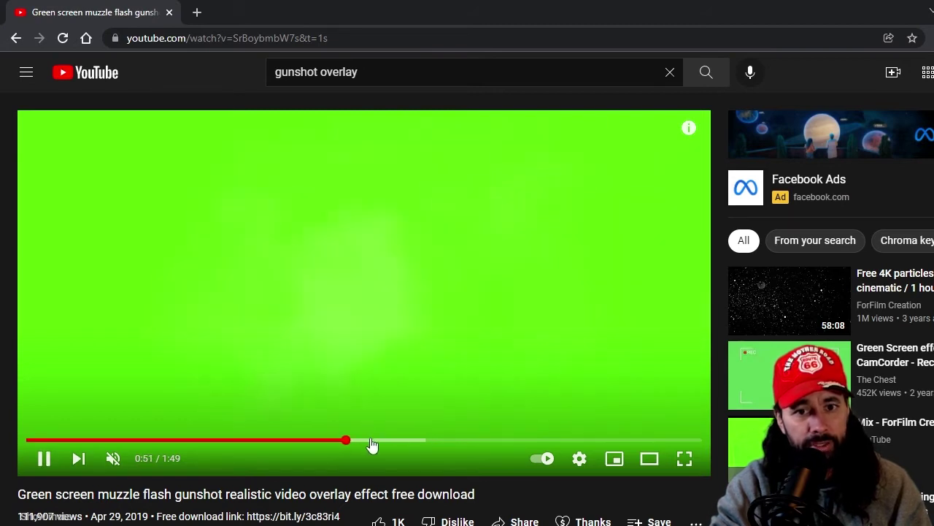
pyautogui.click(376, 444)
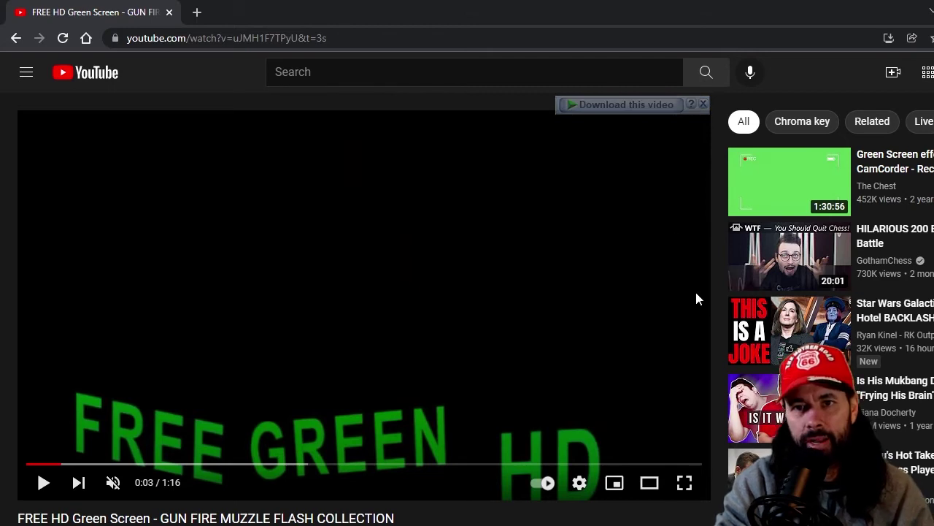
# - Download the 720p MP4 with Internet Download Manager and close the completion notice
pyautogui.click(627, 108)
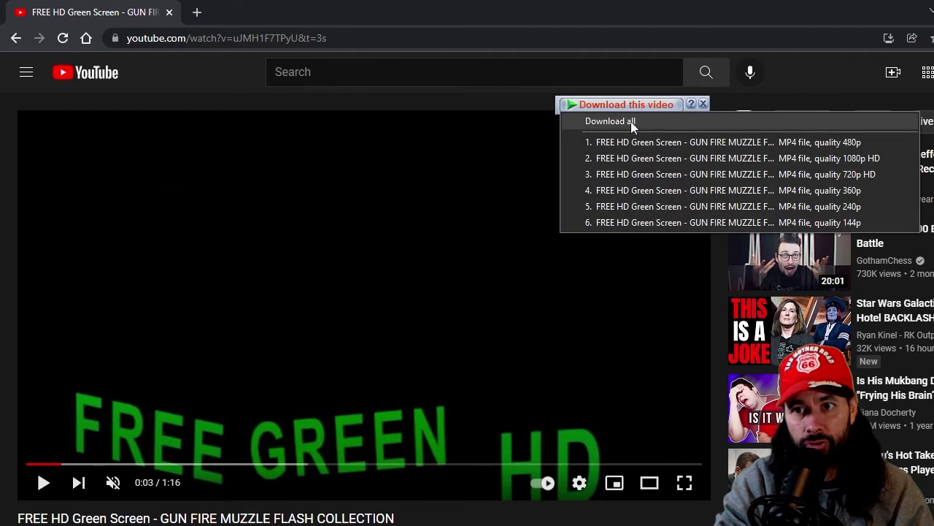
pyautogui.click(640, 175)
pyautogui.click(526, 383)
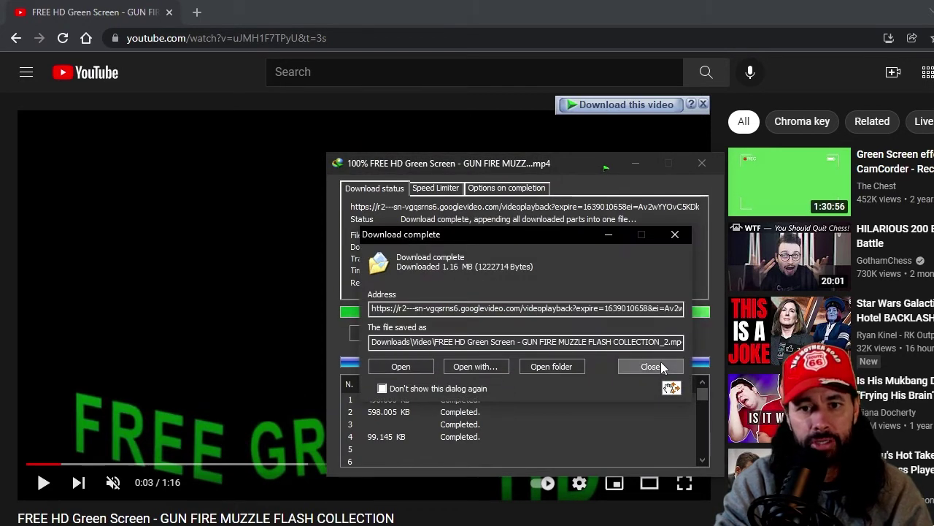
pyautogui.click(660, 365)
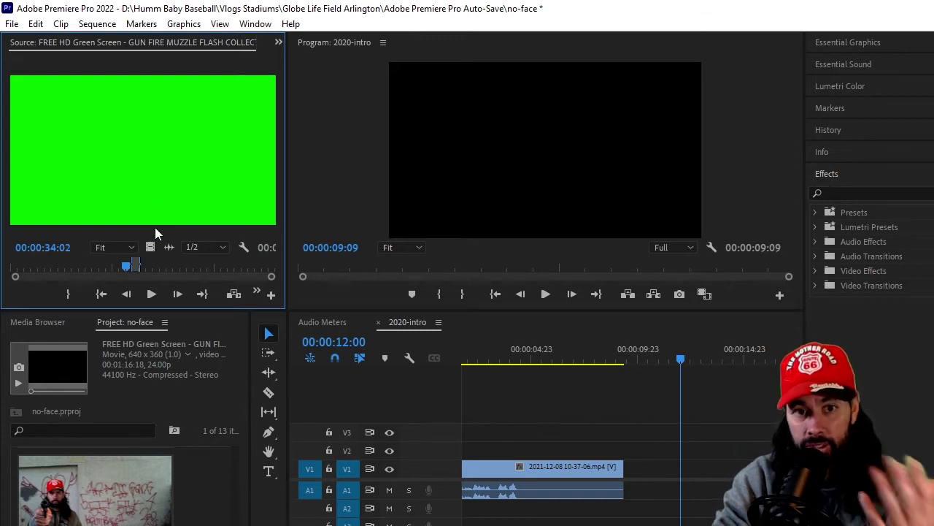
# - Cue the muzzle-flash footage to 00:00:37:07 and place its video only on V2
pyautogui.click(152, 295)
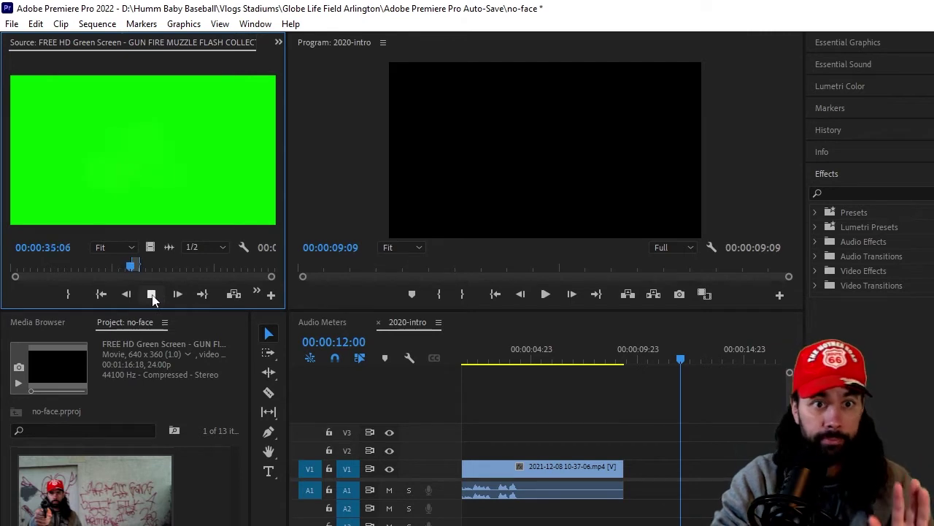
pyautogui.click(152, 294)
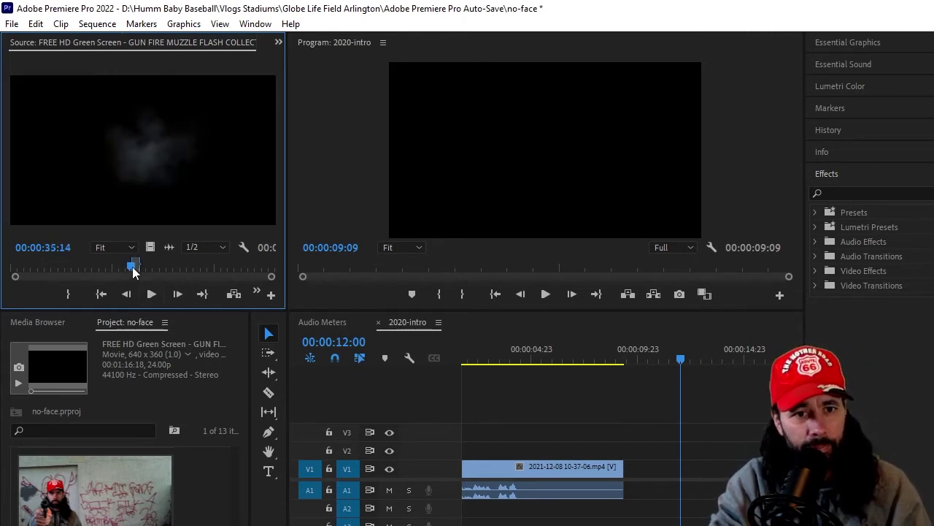
pyautogui.moveTo(133, 270); pyautogui.dragTo(136, 267)
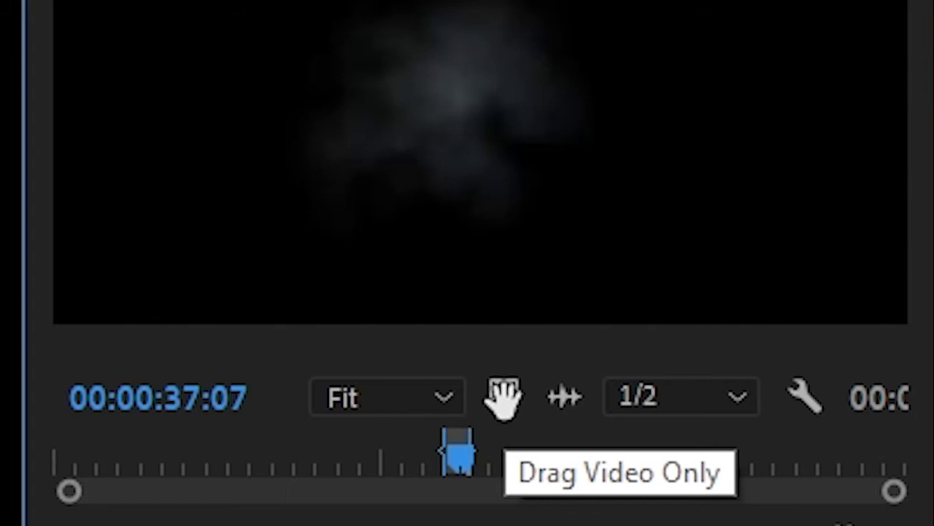
pyautogui.moveTo(503, 397); pyautogui.dragTo(562, 448)
# - Find the gun moment and trim the V2 flash clip's start to under a second
pyautogui.click(660, 359)
pyautogui.click(649, 357)
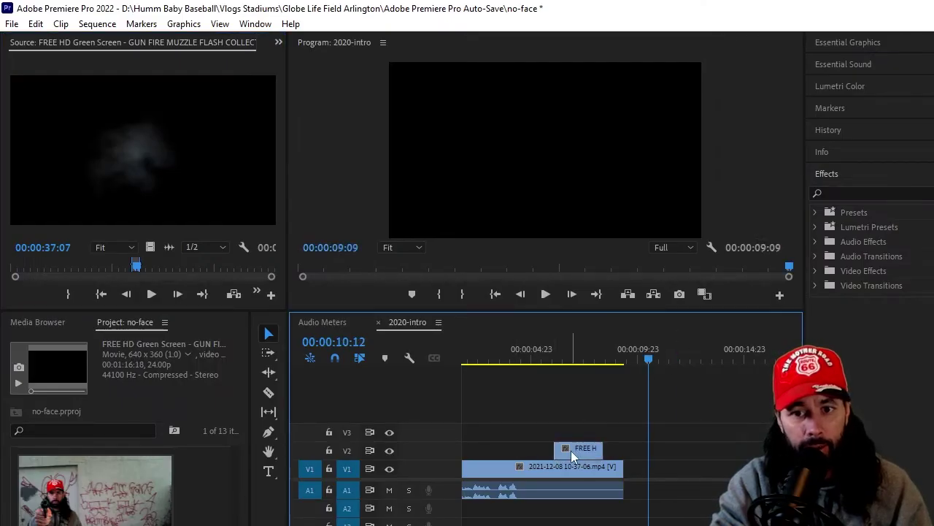
pyautogui.moveTo(654, 362); pyautogui.dragTo(584, 390)
pyautogui.moveTo(561, 452); pyautogui.dragTo(562, 451)
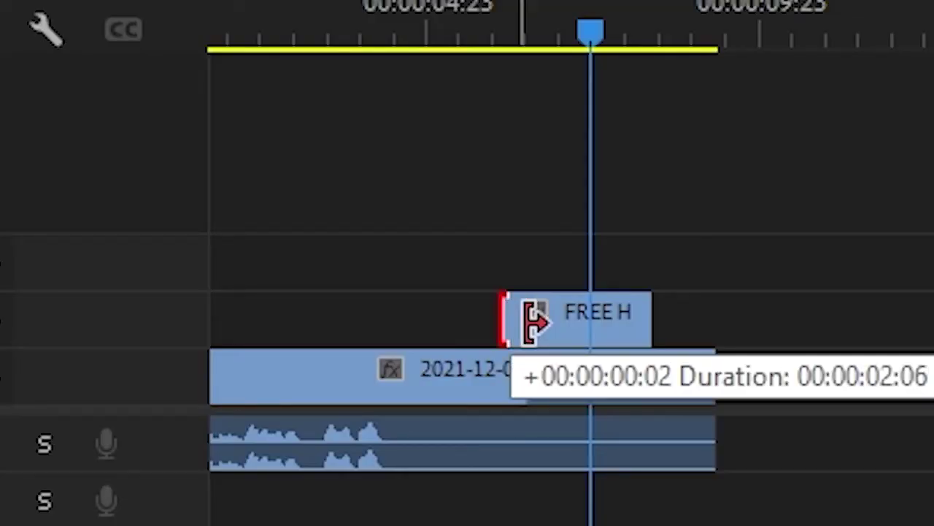
pyautogui.moveTo(535, 321); pyautogui.dragTo(598, 319)
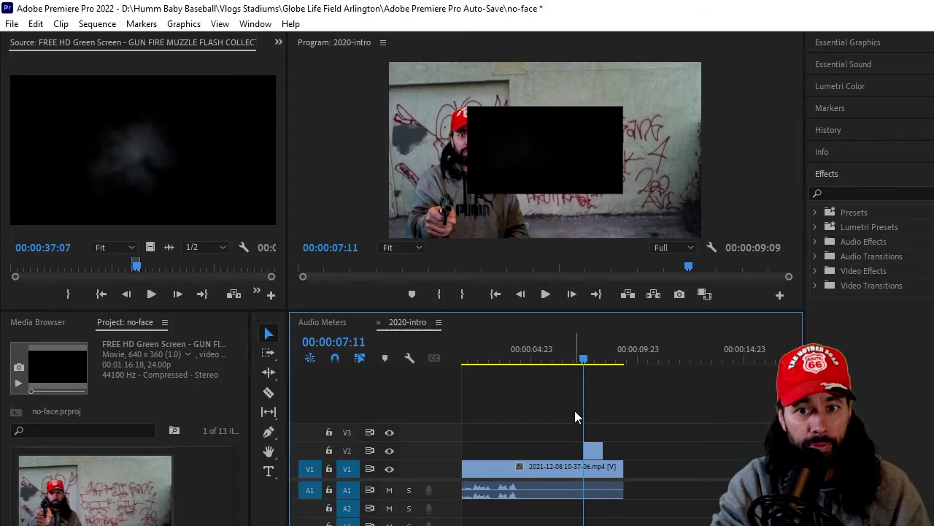
# - Trim the flash clip's end back to the playhead near the 8-second mark
pyautogui.click(544, 300)
pyautogui.click(545, 299)
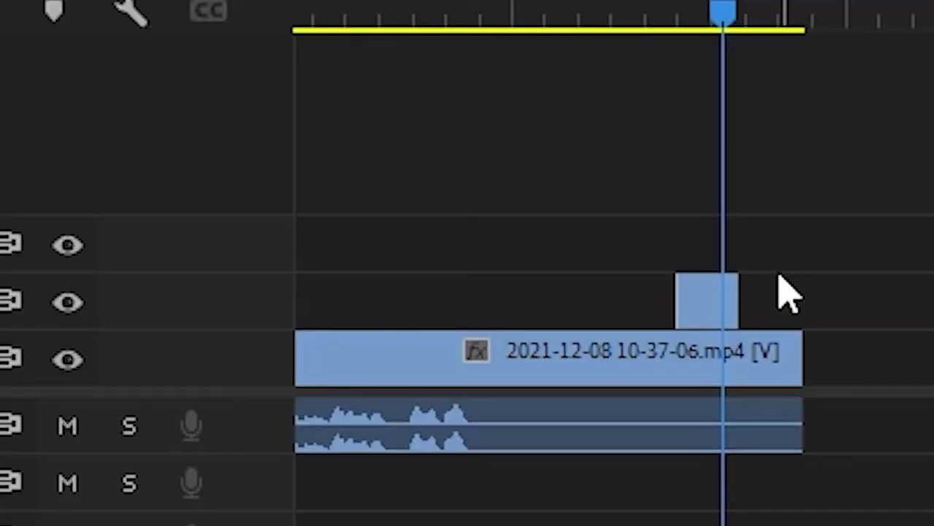
pyautogui.moveTo(746, 301); pyautogui.dragTo(723, 301)
pyautogui.press('=')
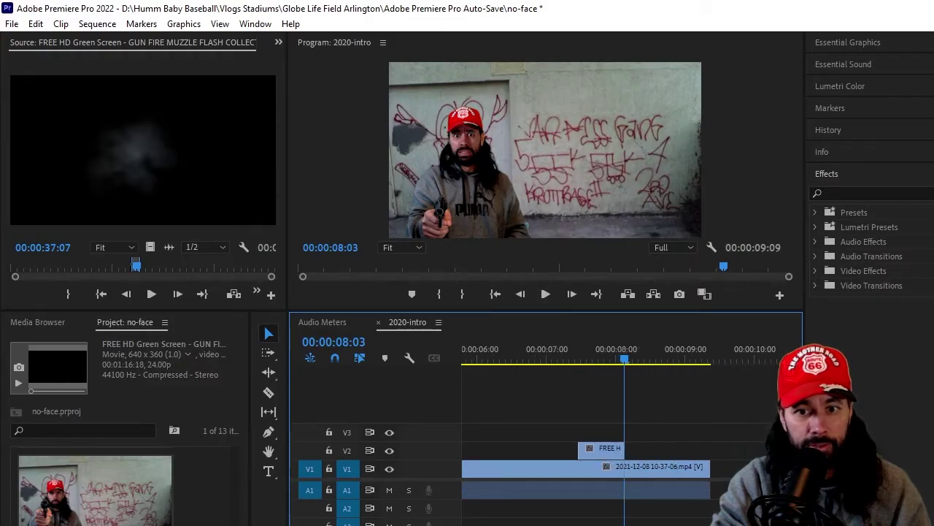
pyautogui.rightClick(609, 451)
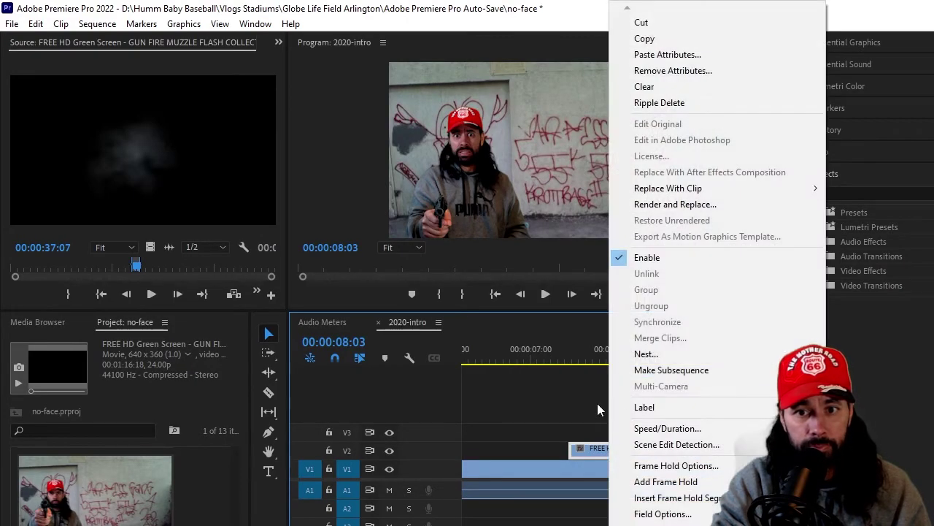
pyautogui.press('Escape')
pyautogui.moveTo(630, 356); pyautogui.dragTo(586, 369)
pyautogui.rightClick(606, 457)
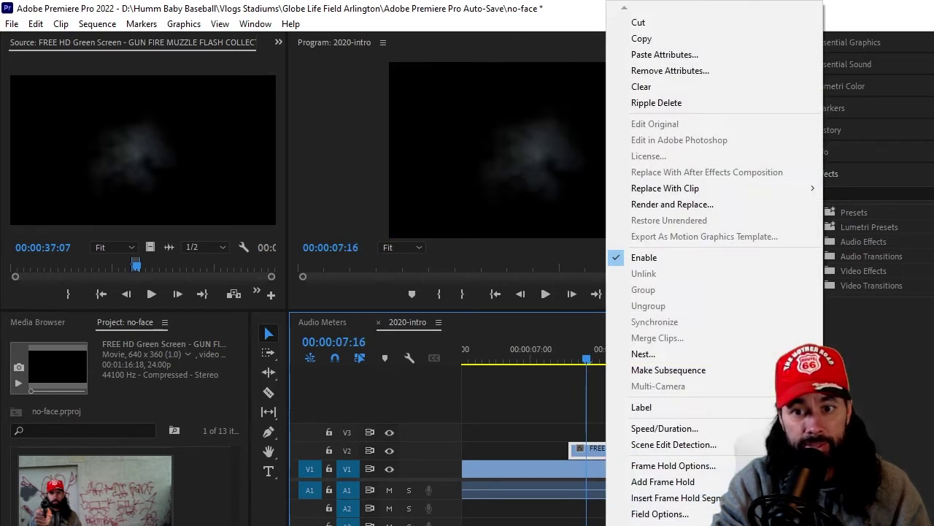
pyautogui.press('Escape')
pyautogui.moveTo(591, 362); pyautogui.dragTo(572, 371)
pyautogui.click(546, 294)
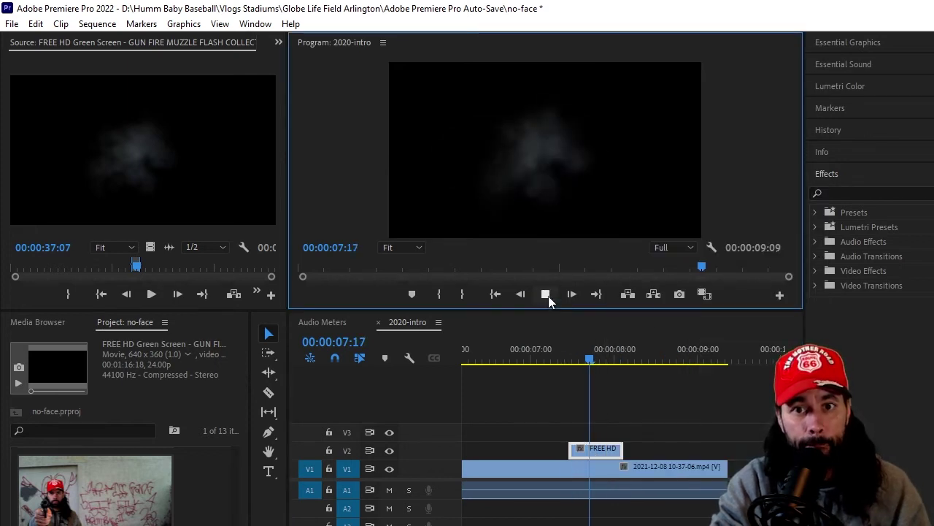
pyautogui.click(545, 294)
pyautogui.moveTo(575, 368); pyautogui.dragTo(569, 369)
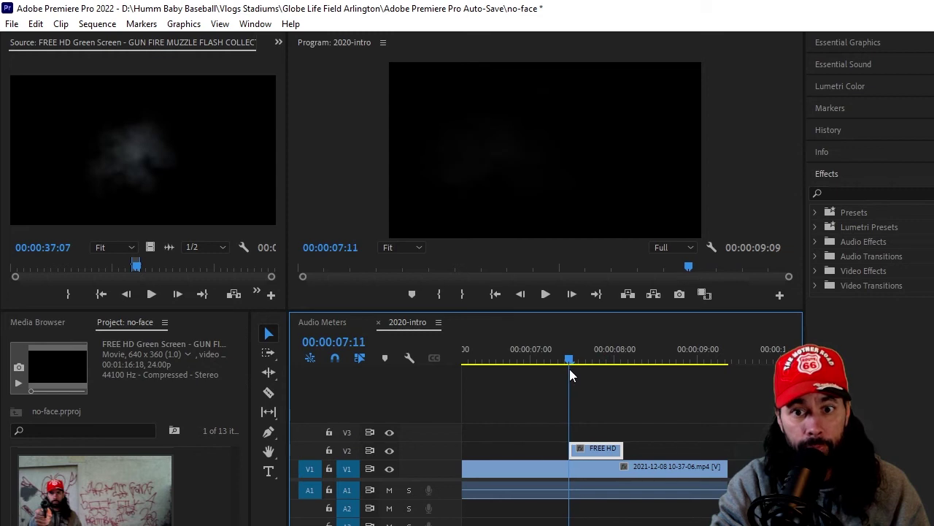
pyautogui.click(572, 294)
pyautogui.click(572, 294)
pyautogui.click(571, 294)
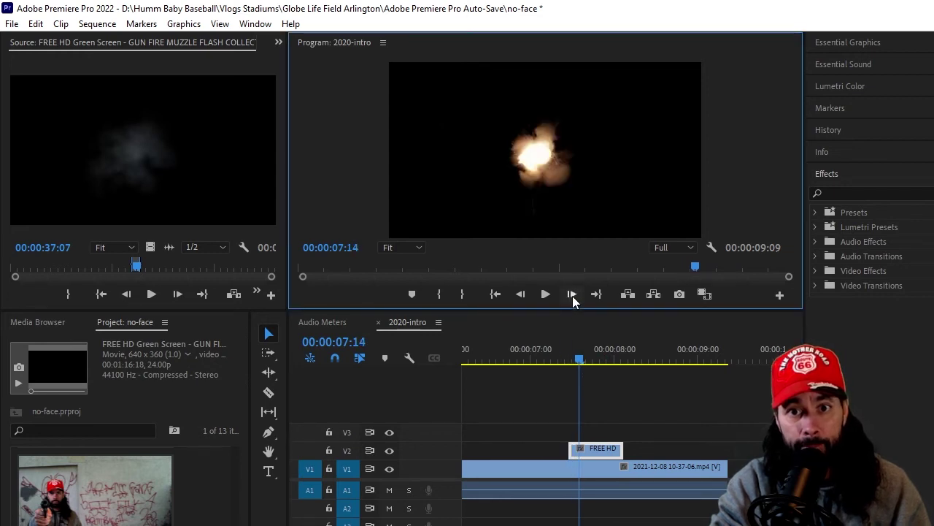
pyautogui.click(571, 295)
pyautogui.click(572, 294)
pyautogui.click(571, 294)
pyautogui.click(571, 295)
pyautogui.click(572, 294)
pyautogui.click(572, 294)
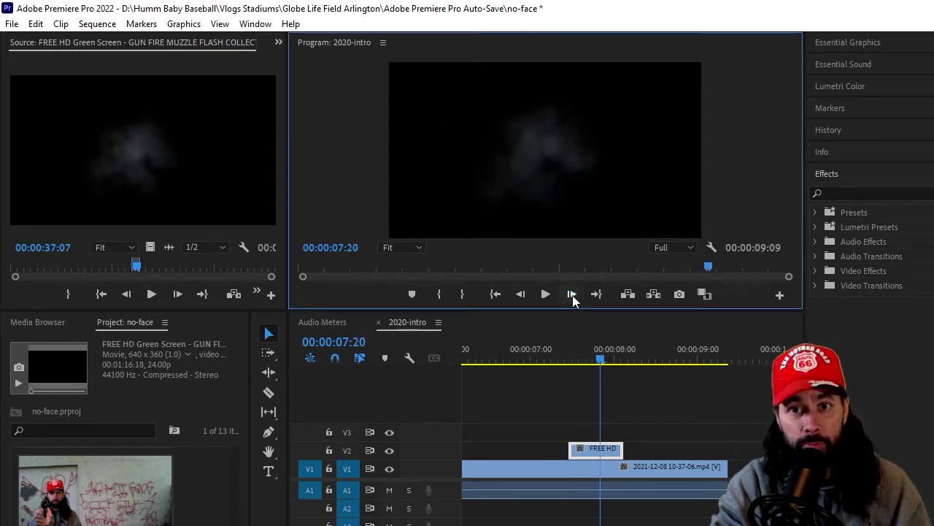
pyautogui.click(571, 294)
pyautogui.click(572, 294)
pyautogui.click(571, 294)
pyautogui.click(571, 294)
pyautogui.click(571, 294)
pyautogui.click(572, 294)
pyautogui.click(572, 295)
pyautogui.click(571, 294)
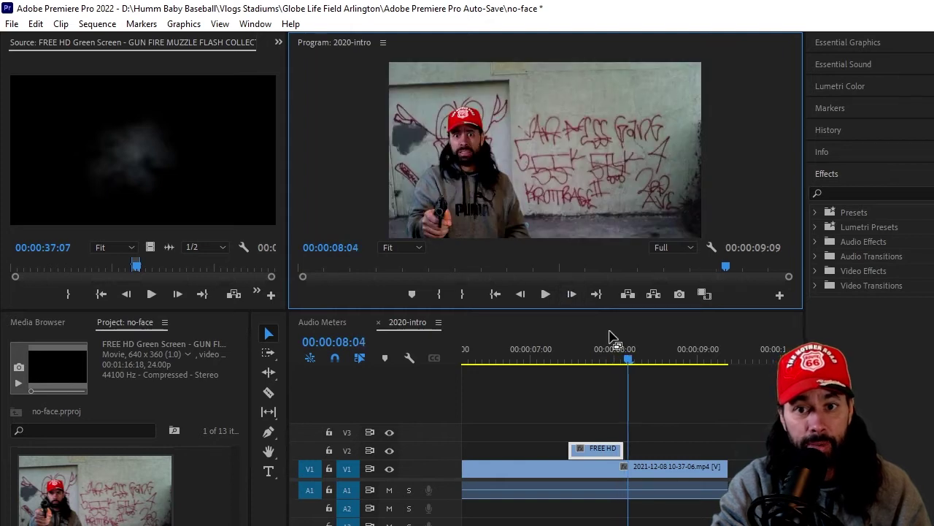
pyautogui.moveTo(620, 348); pyautogui.dragTo(536, 400)
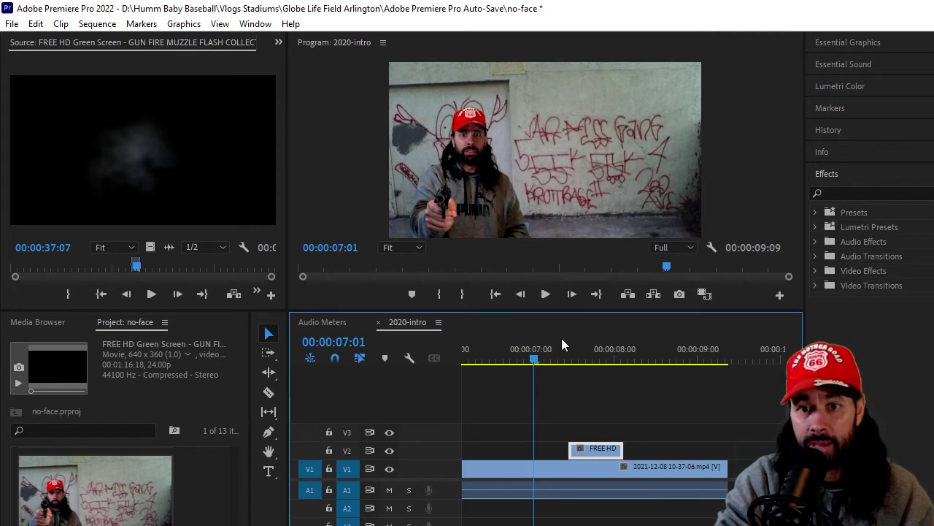
pyautogui.moveTo(536, 359); pyautogui.dragTo(489, 384)
# - Move the FREE HD flash clip left to start around 00:00:05:00
pyautogui.moveTo(690, 440); pyautogui.dragTo(498, 454)
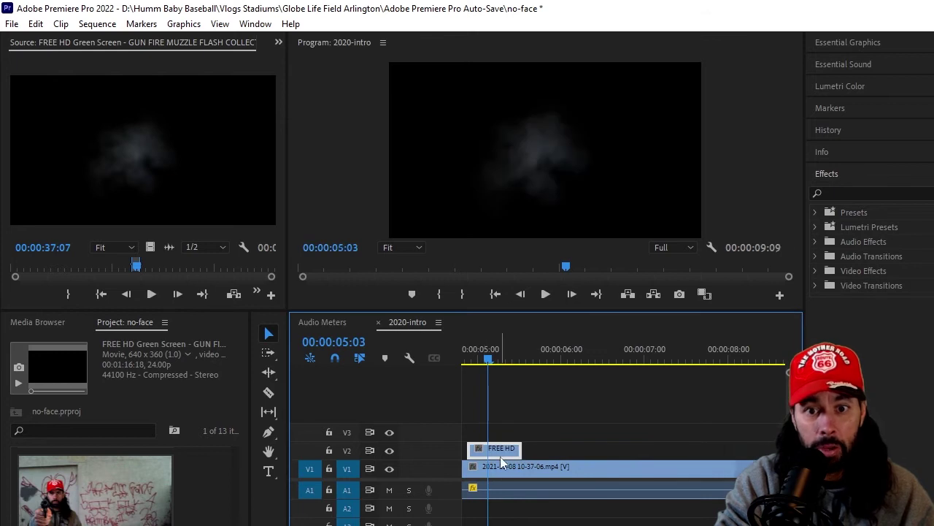
pyautogui.doubleClick(502, 452)
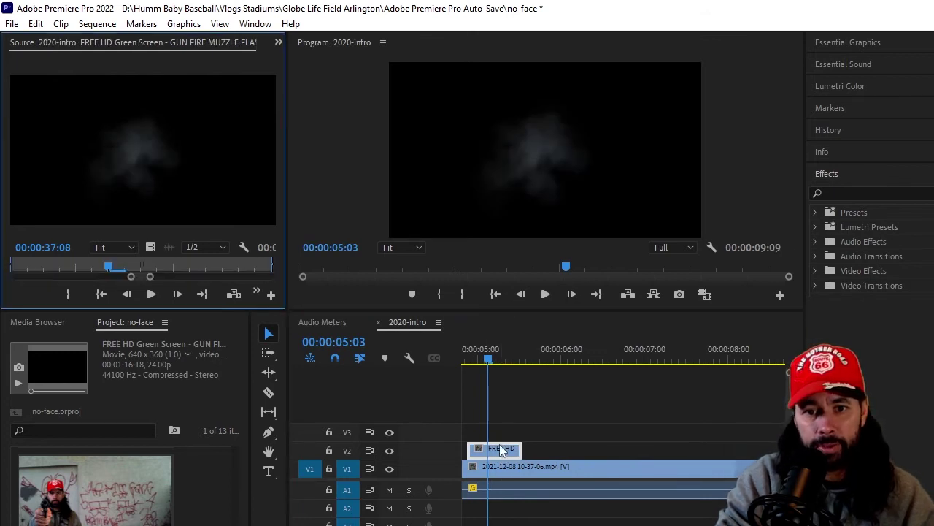
pyautogui.click(278, 43)
pyautogui.click(290, 59)
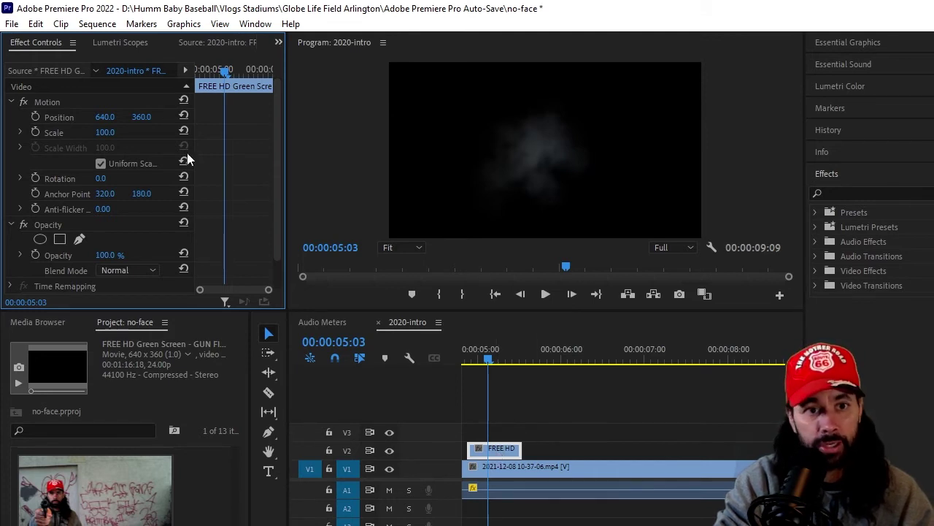
# - Set the flash clip's opacity to 90% and check the 00:00:05:01 frame
pyautogui.click(105, 255)
pyautogui.write('80')
pyautogui.press('Return')
pyautogui.moveTo(104, 255); pyautogui.dragTo(115, 254)
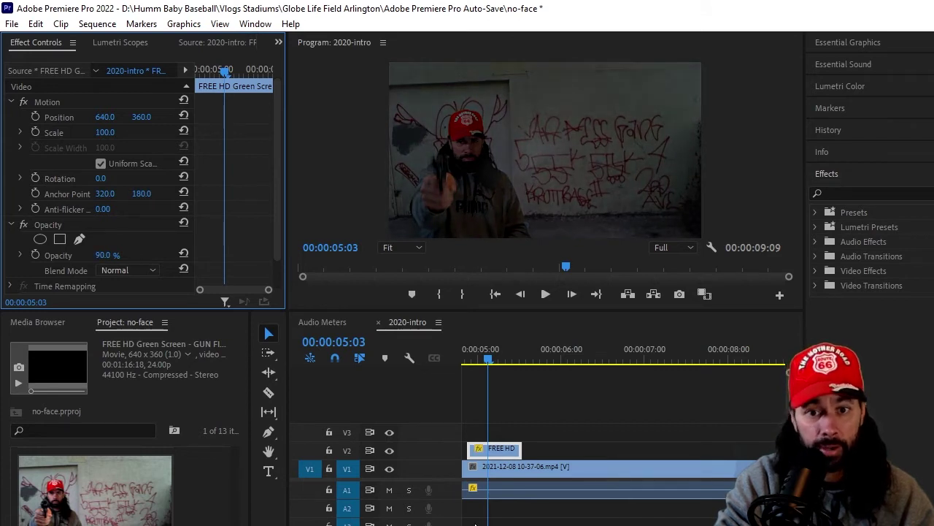
pyautogui.scroll(5, 574, 400)
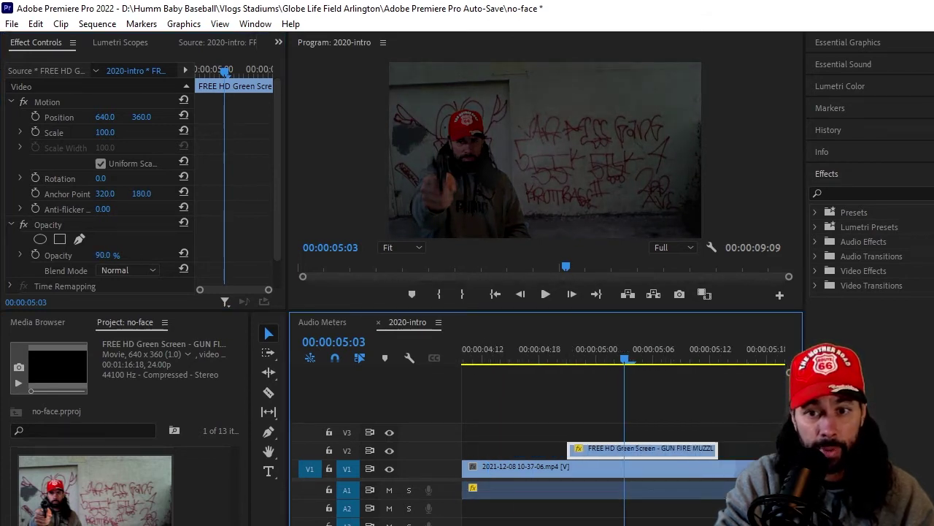
pyautogui.moveTo(628, 356)
pyautogui.mouseDown()
pyautogui.moveTo(598, 358)
pyautogui.moveTo(613, 361)
pyautogui.mouseUp()
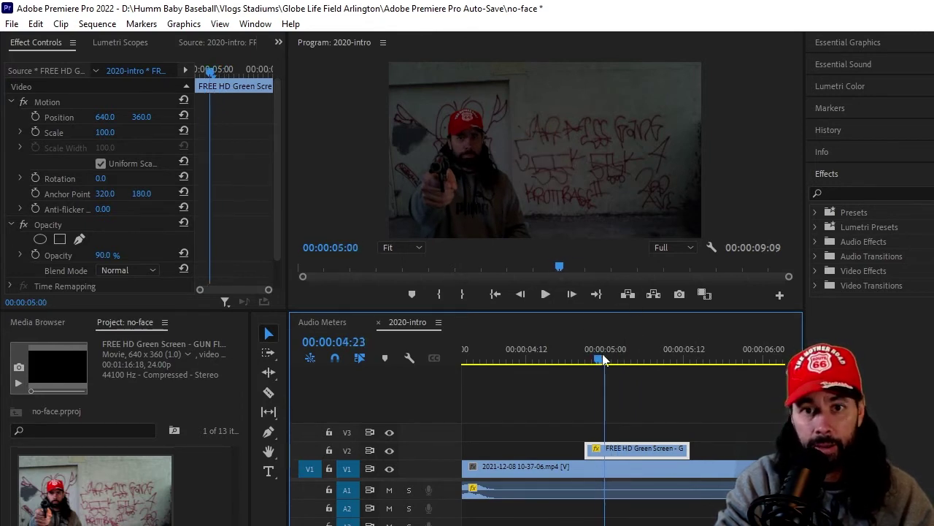
pyautogui.moveTo(603, 359); pyautogui.dragTo(616, 369)
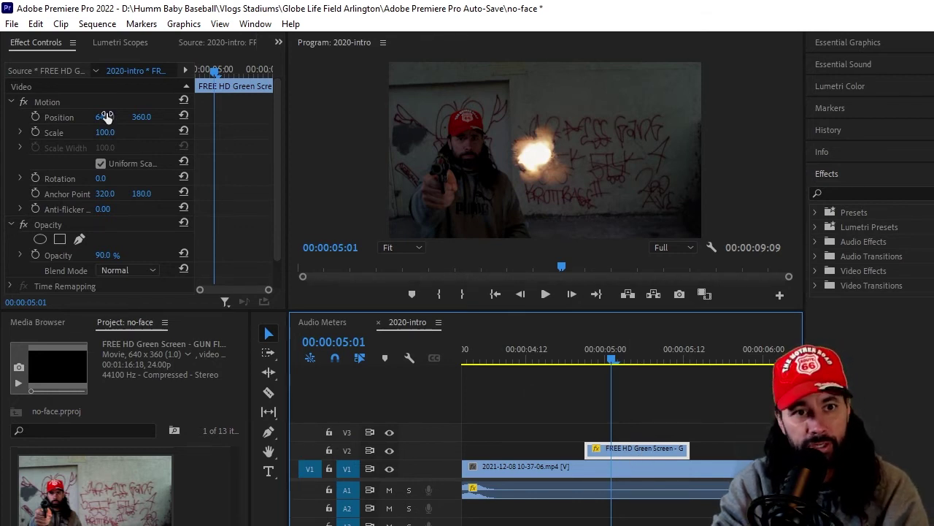
# - Nudge the flash toward the gun barrel and make the flash clip start at 00:00:04:22
pyautogui.moveTo(105, 118); pyautogui.dragTo(0, 117)
pyautogui.moveTo(142, 116); pyautogui.dragTo(162, 117)
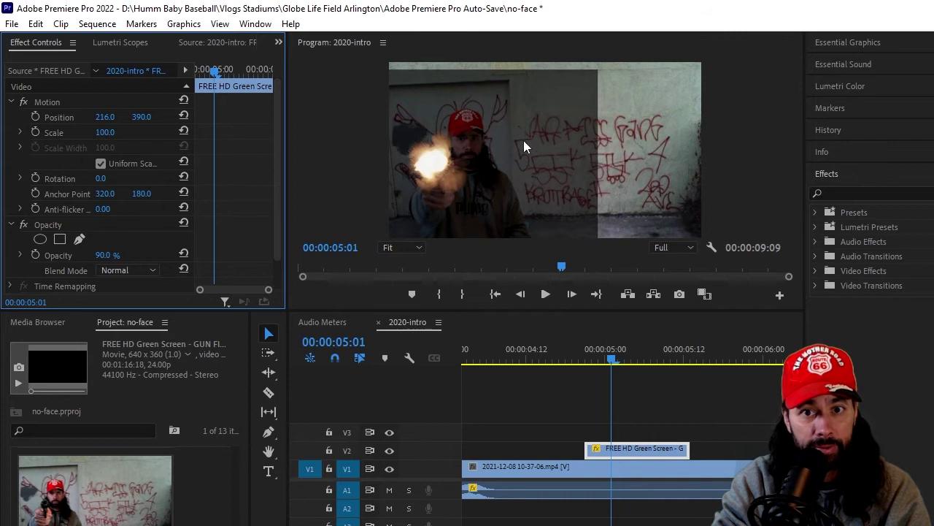
pyautogui.moveTo(608, 361); pyautogui.dragTo(586, 357)
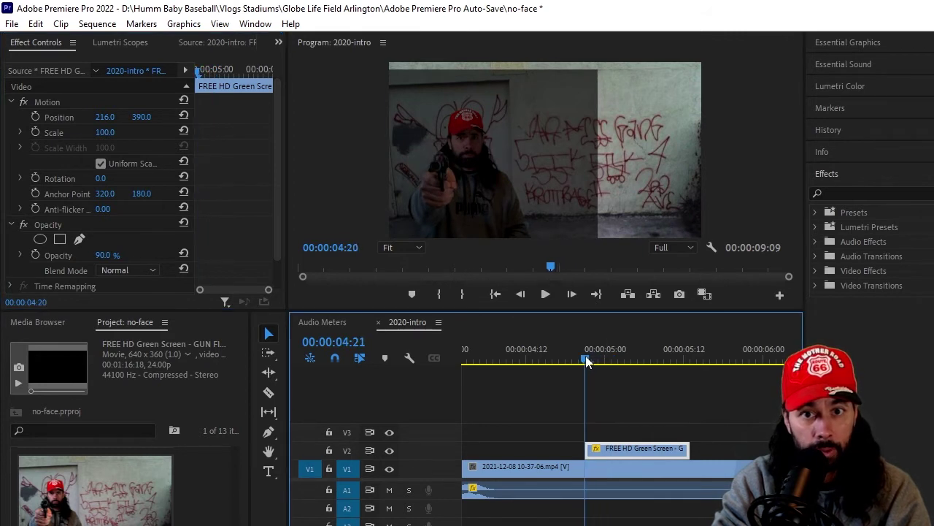
pyautogui.click(545, 294)
pyautogui.moveTo(692, 361); pyautogui.dragTo(600, 366)
pyautogui.moveTo(626, 451); pyautogui.dragTo(639, 450)
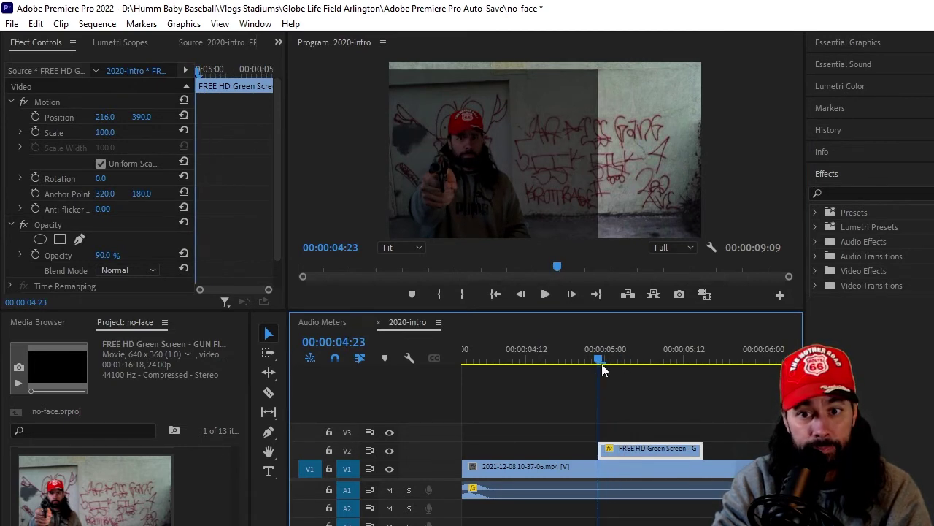
# - Lower the flash to position 216, 424 and verify it on the 00:00:05:03 frame
pyautogui.moveTo(603, 355); pyautogui.dragTo(614, 372)
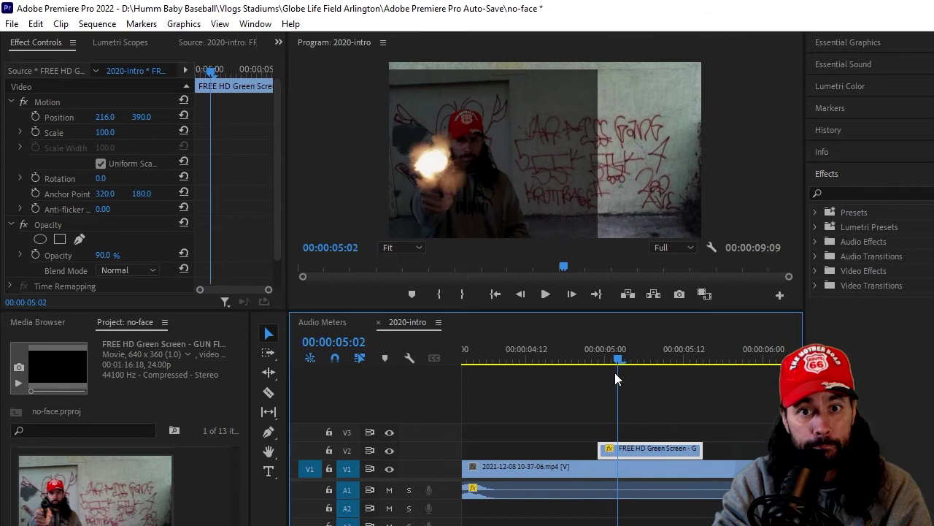
pyautogui.moveTo(141, 116); pyautogui.dragTo(160, 117)
pyautogui.moveTo(612, 350); pyautogui.dragTo(619, 355)
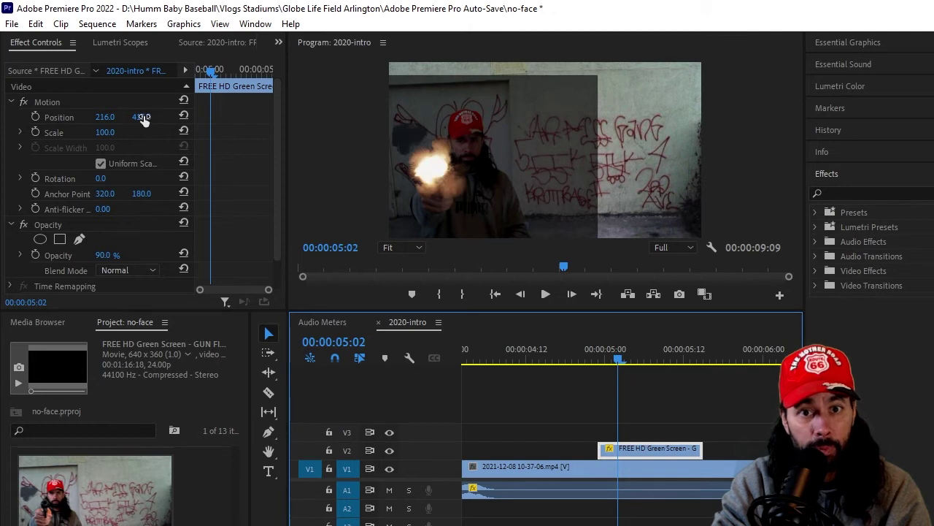
pyautogui.moveTo(144, 119); pyautogui.dragTo(154, 119)
pyautogui.moveTo(619, 354); pyautogui.dragTo(592, 354)
pyautogui.click(545, 293)
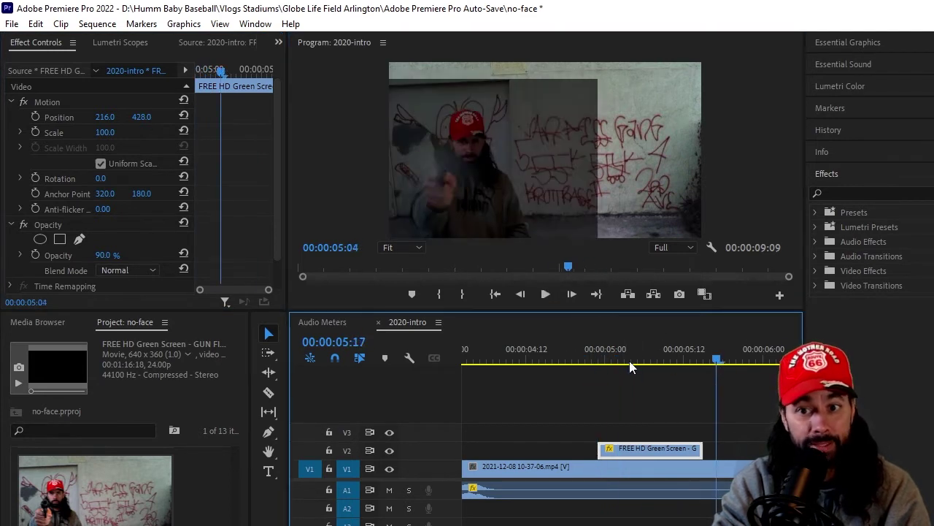
pyautogui.click(636, 356)
pyautogui.click(550, 293)
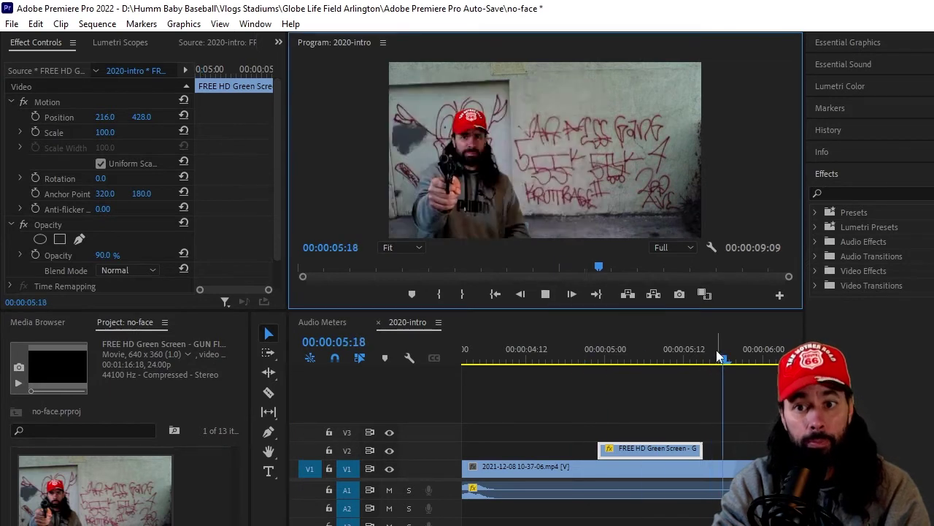
pyautogui.moveTo(610, 357); pyautogui.dragTo(622, 385)
pyautogui.click(158, 132)
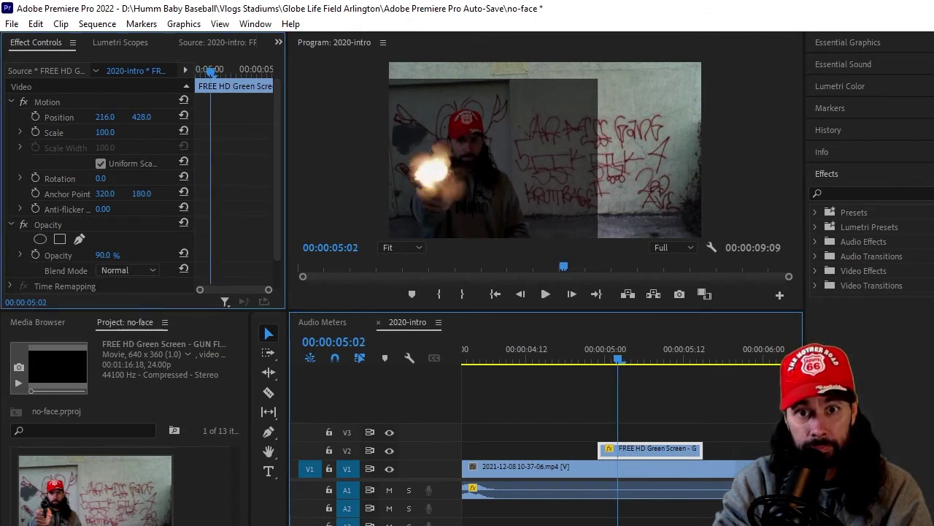
pyautogui.moveTo(625, 361); pyautogui.dragTo(626, 363)
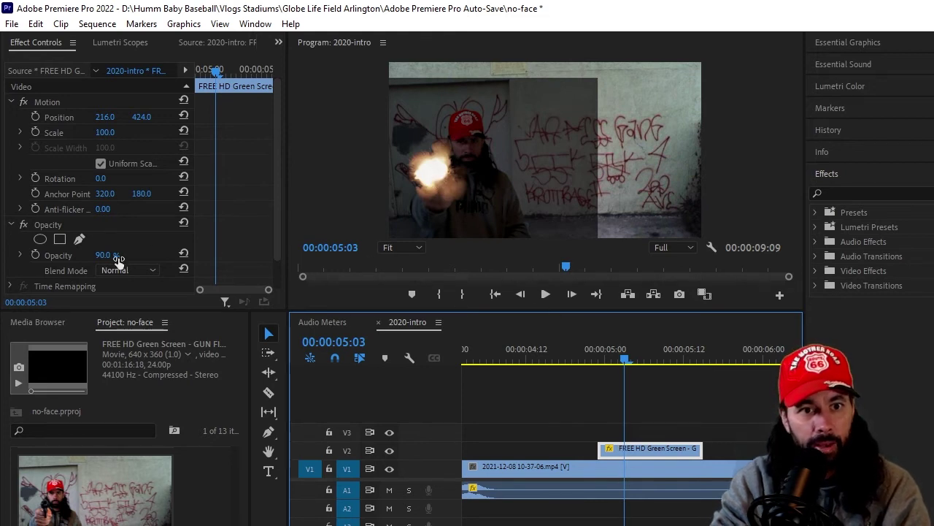
# - Raise the muzzle-flash clip's opacity to 100%
pyautogui.moveTo(103, 255); pyautogui.dragTo(120, 255)
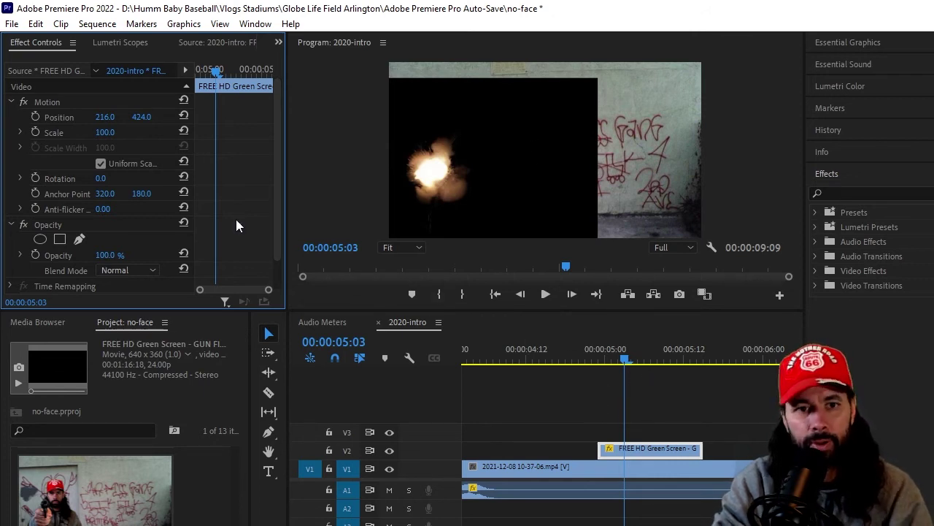
pyautogui.scroll(-2, 280, 268)
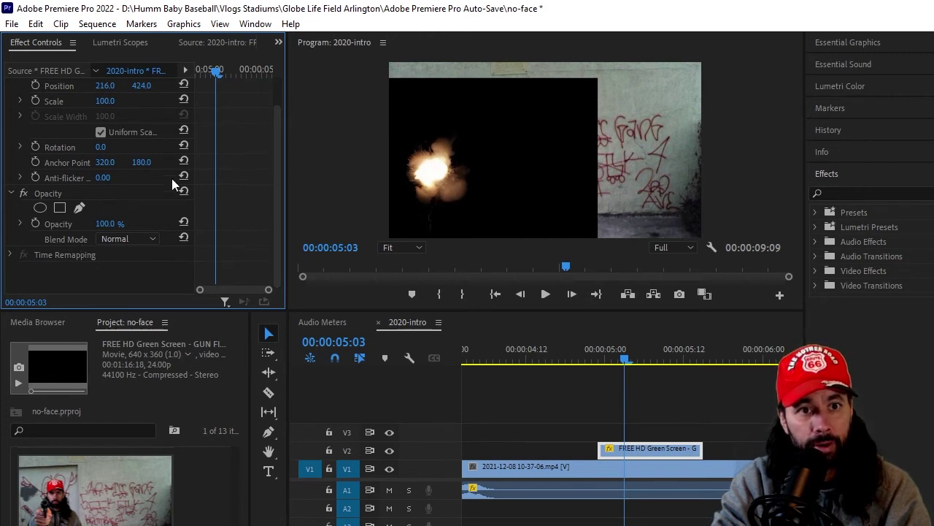
pyautogui.scroll(2, 272, 113)
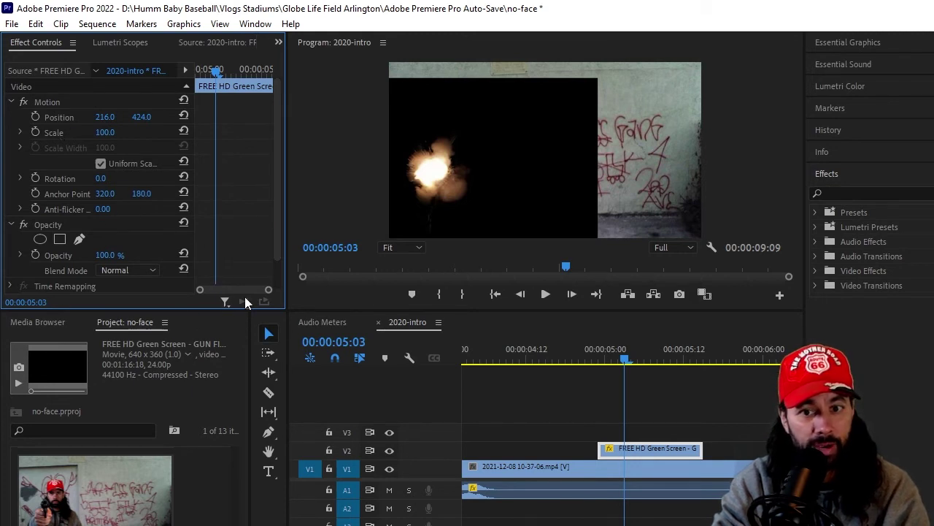
# - Reselect the flash clip and set its Opacity blend mode to Lighten
pyautogui.click(508, 473)
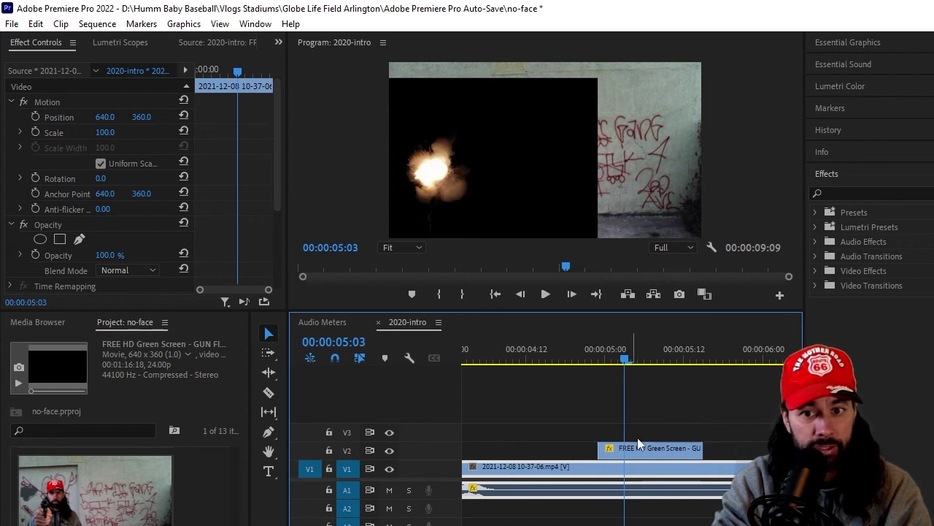
pyautogui.click(656, 452)
pyautogui.doubleClick(654, 450)
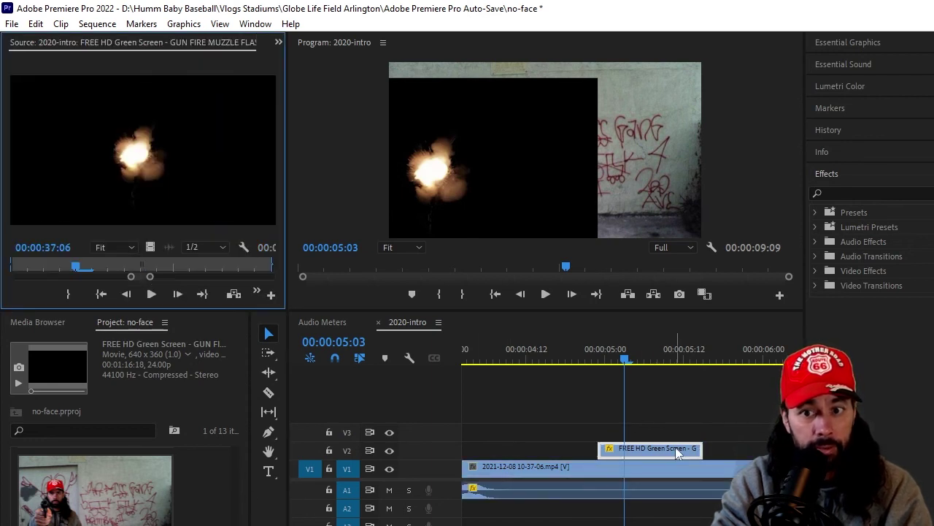
pyautogui.click(278, 42)
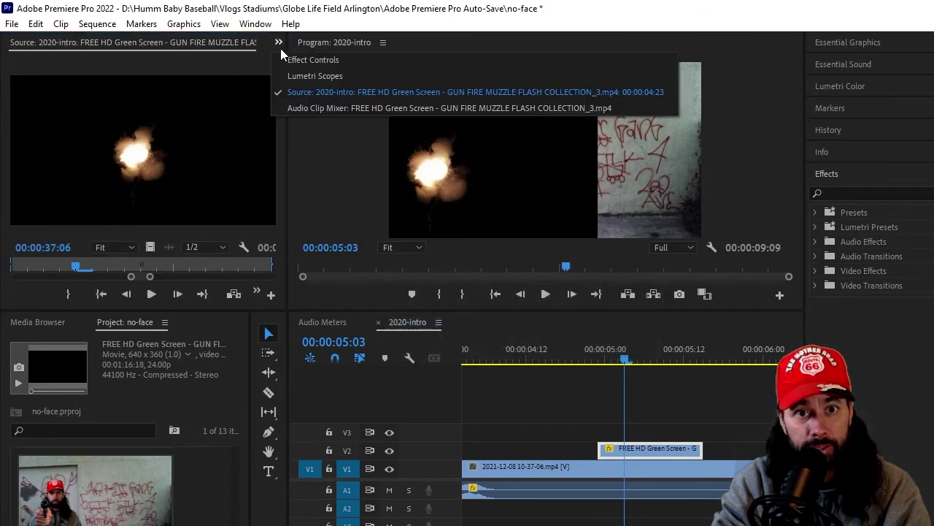
pyautogui.click(286, 57)
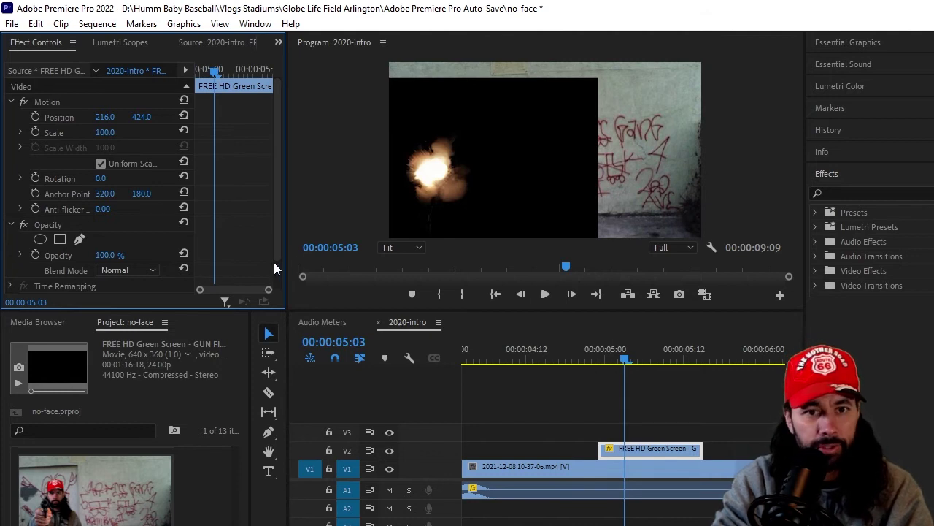
pyautogui.scroll(-1, 273, 264)
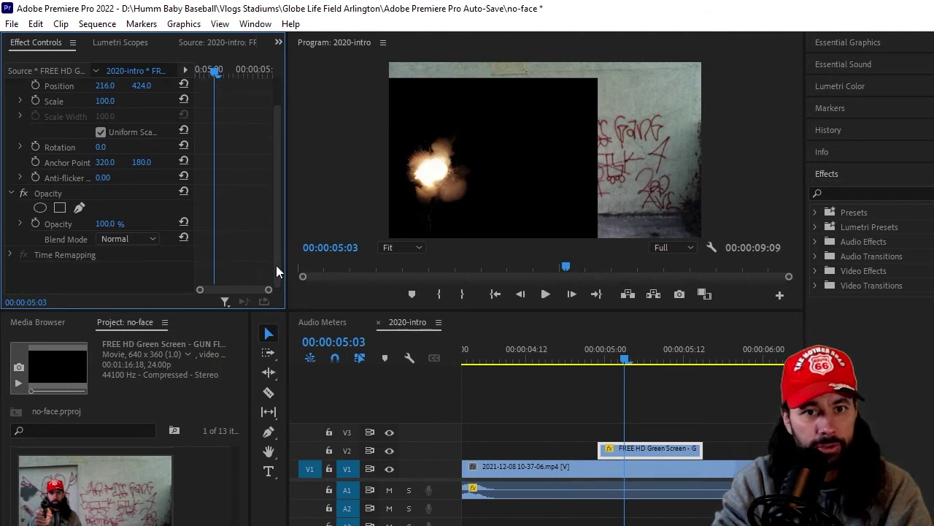
pyautogui.click(147, 240)
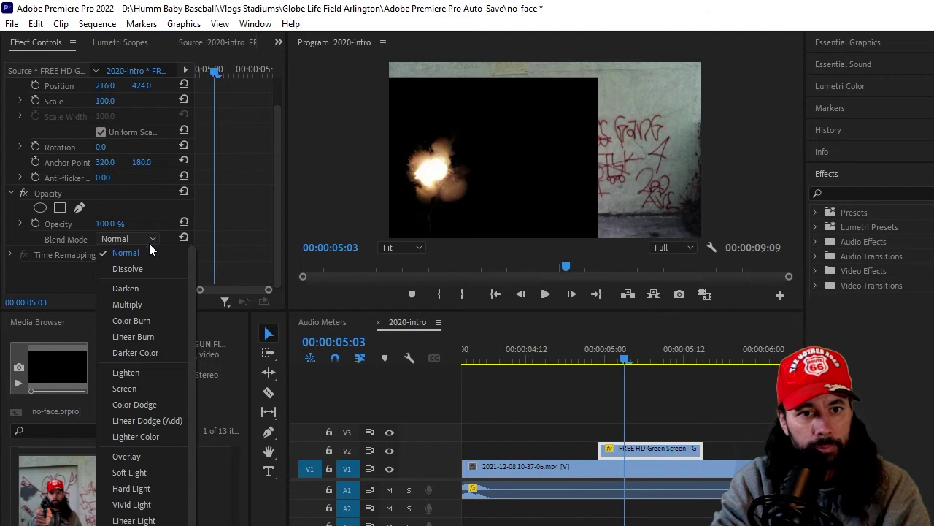
pyautogui.click(132, 373)
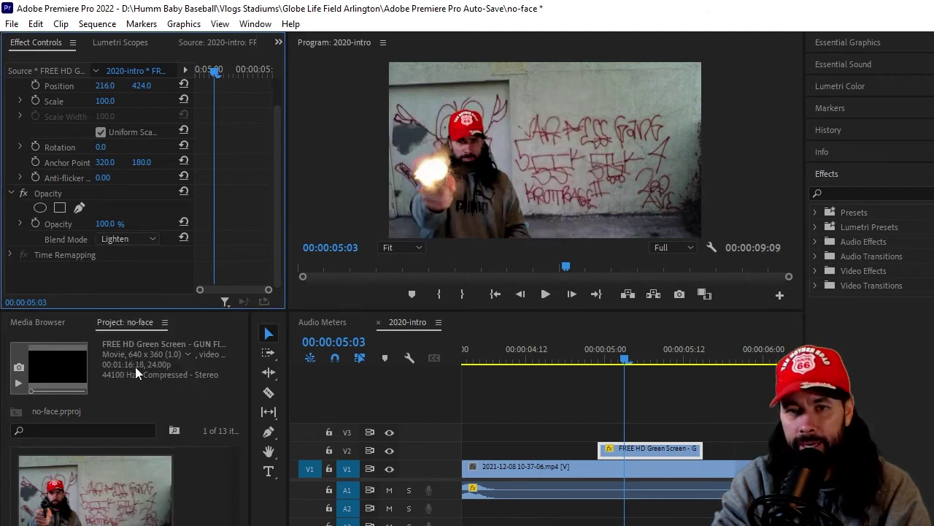
# - Replay the shot from just before 4:21 to check the blended muzzle flash
pyautogui.moveTo(624, 359); pyautogui.dragTo(579, 359)
pyautogui.click(545, 294)
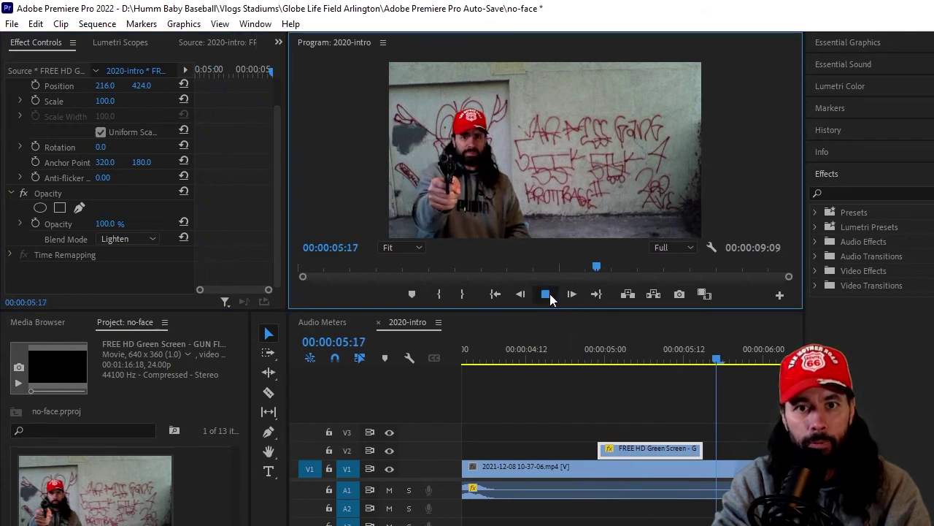
pyautogui.moveTo(734, 341); pyautogui.dragTo(586, 361)
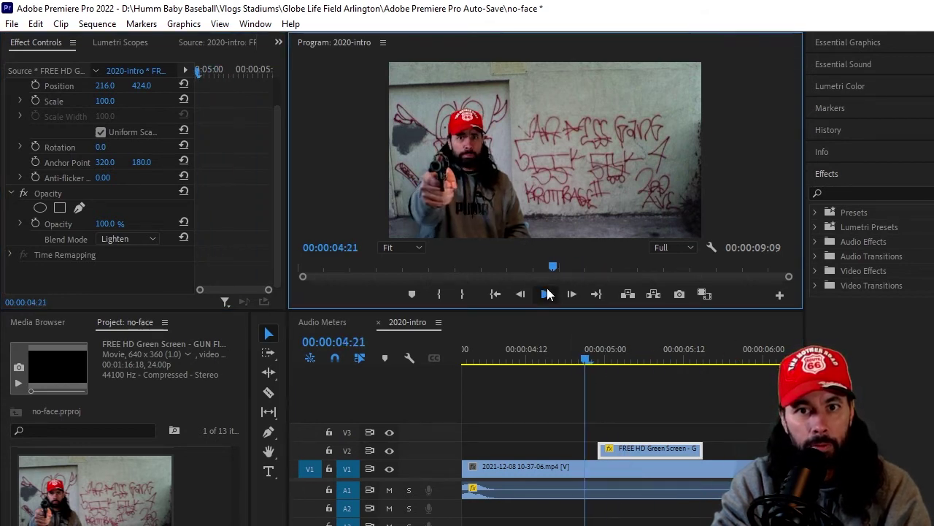
pyautogui.click(546, 293)
pyautogui.press('space')
# - Play the whole sequence from the start, then search YouTube for 'gunshot sound effect'
pyautogui.press('Up')
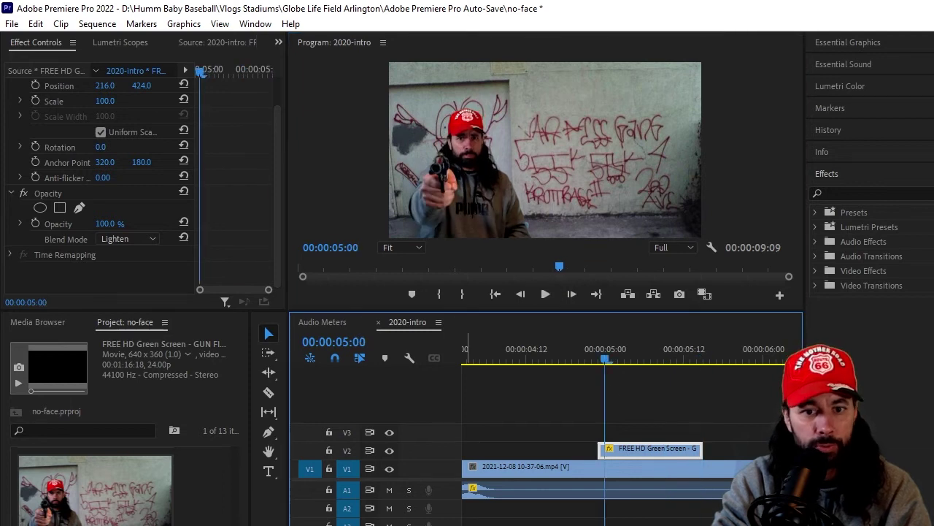
pyautogui.press('-')
pyautogui.press('-')
pyautogui.press('-')
pyautogui.press('Up')
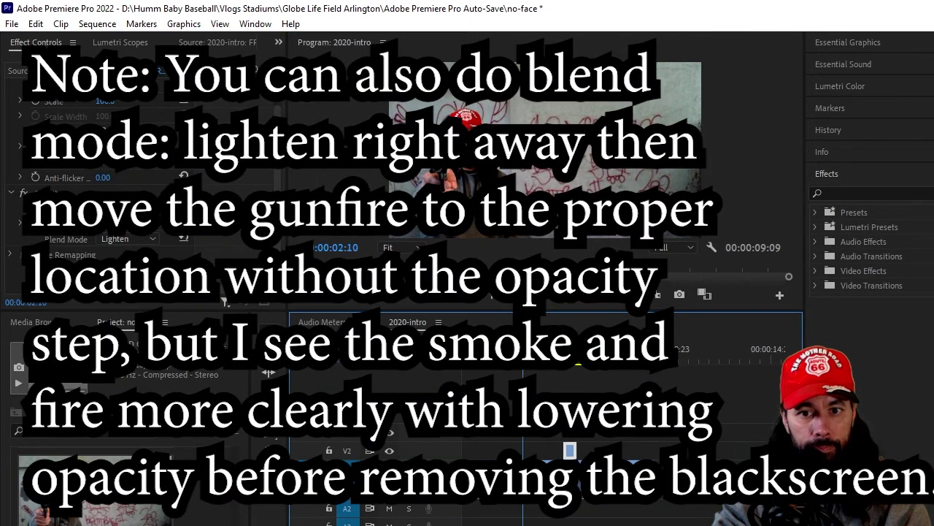
pyautogui.click(546, 293)
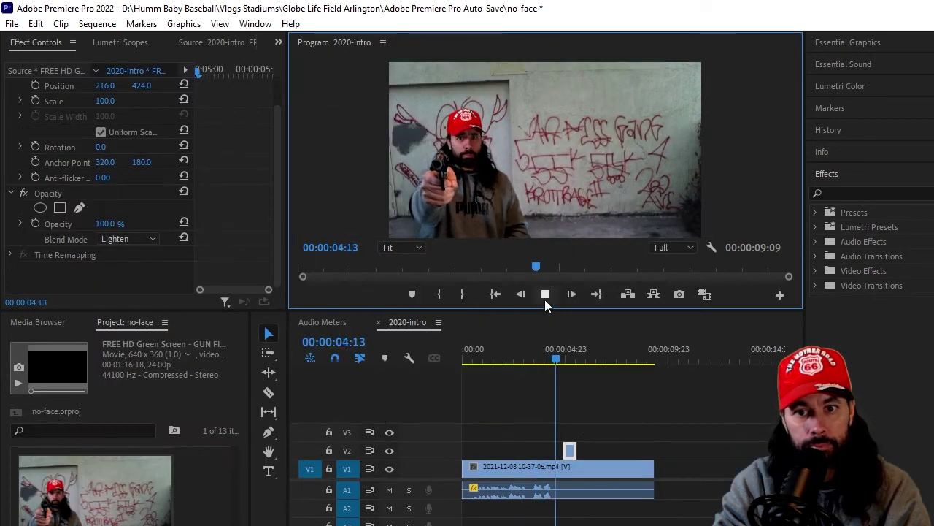
pyautogui.click(544, 296)
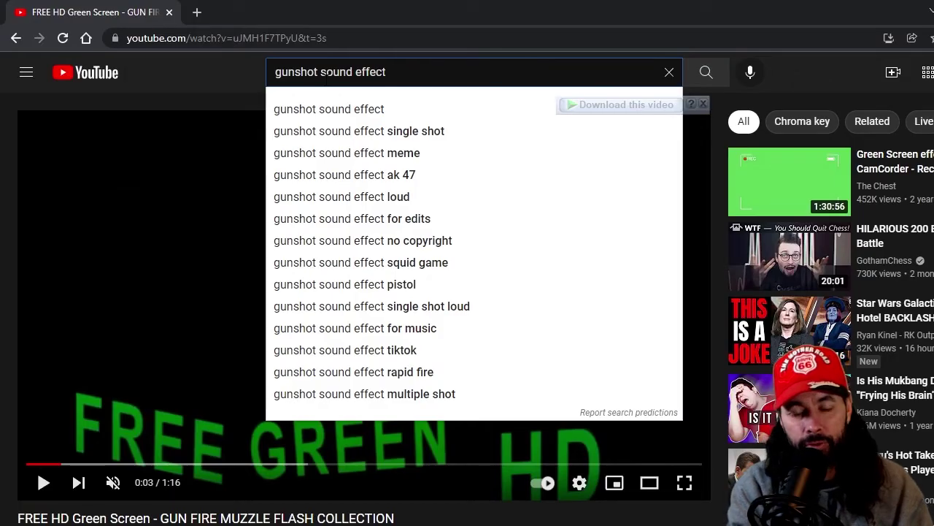
pyautogui.press('Return')
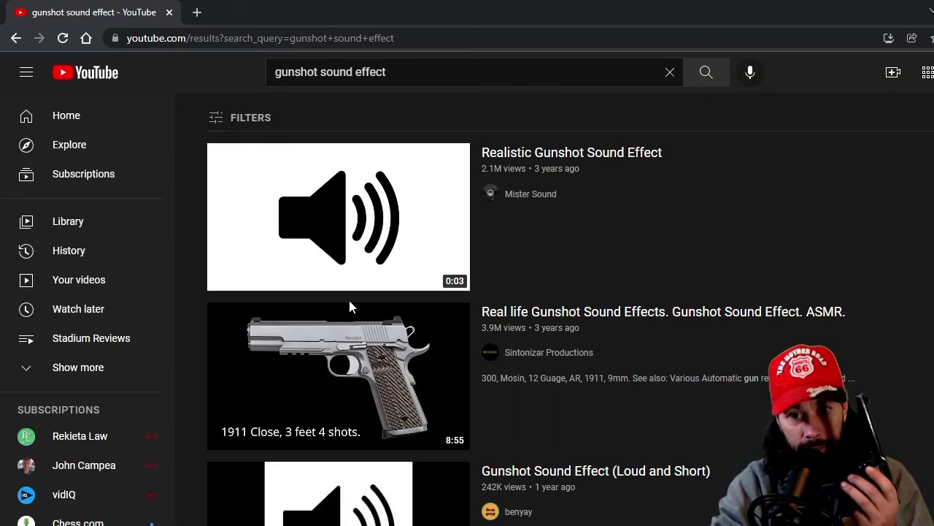
# - Preview a gunshot sound effect video from the YouTube results with sound on
pyautogui.moveTo(351, 319)
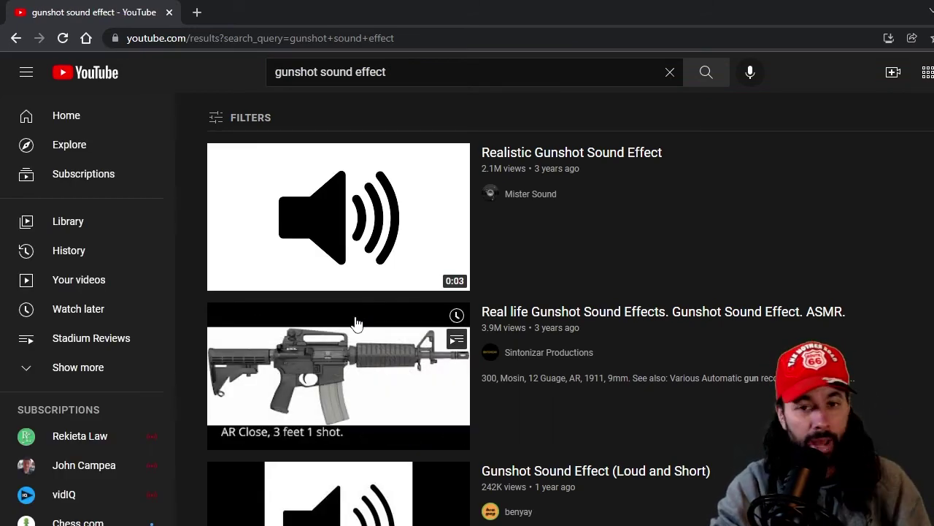
pyautogui.scroll(-4, 668, 451)
pyautogui.scroll(2, 753, 419)
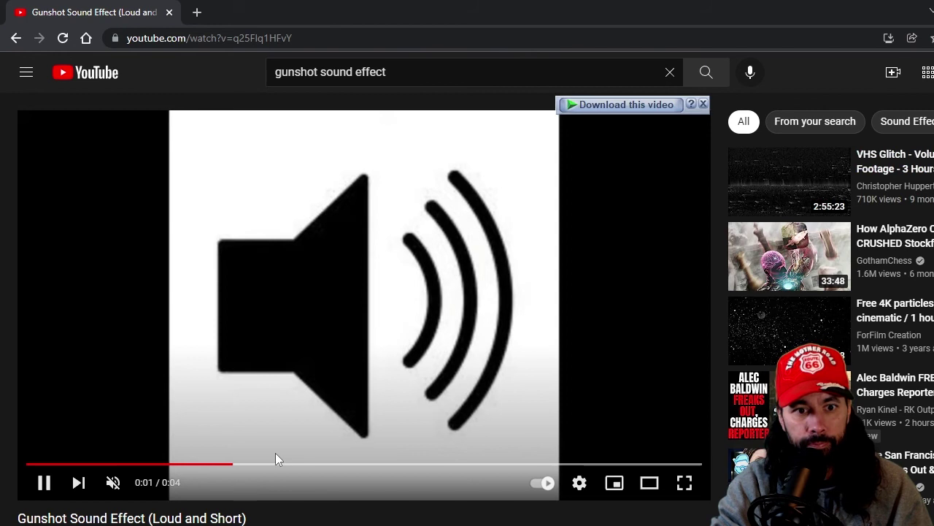
pyautogui.click(112, 482)
pyautogui.click(37, 465)
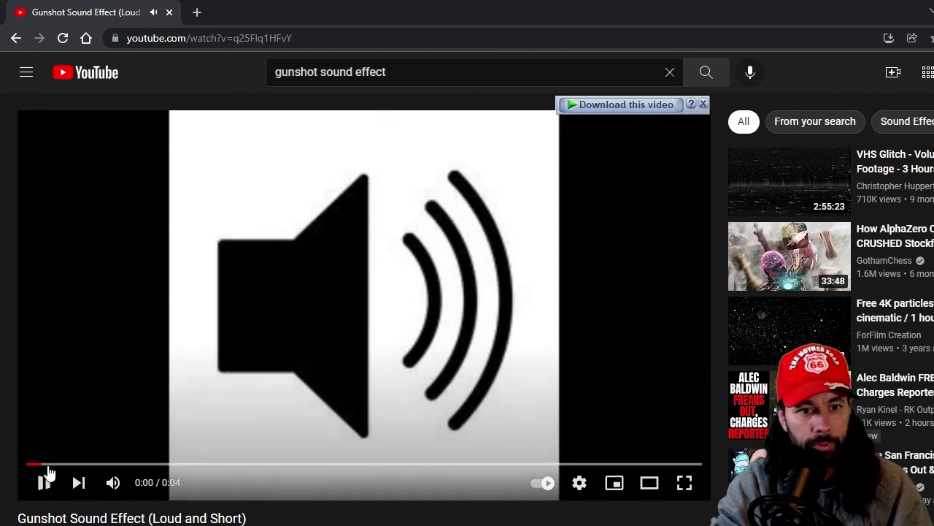
pyautogui.click(42, 484)
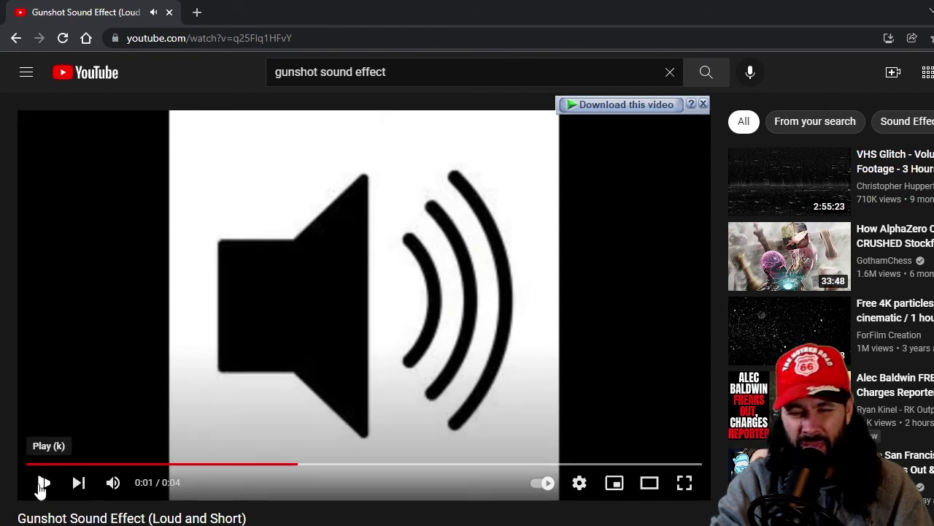
pyautogui.click(14, 40)
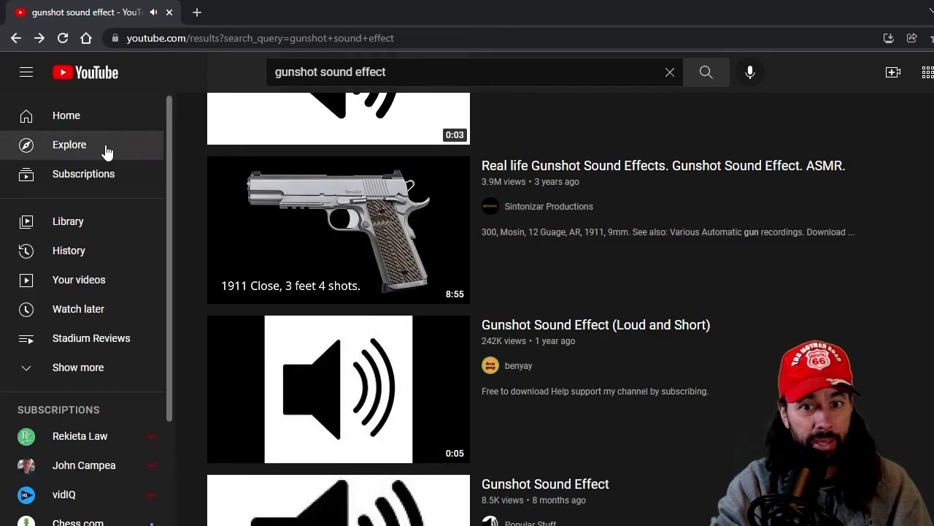
# - Download the Pistol Sound Effects 9mm video as a 240p MP4
pyautogui.scroll(-2, 698, 292)
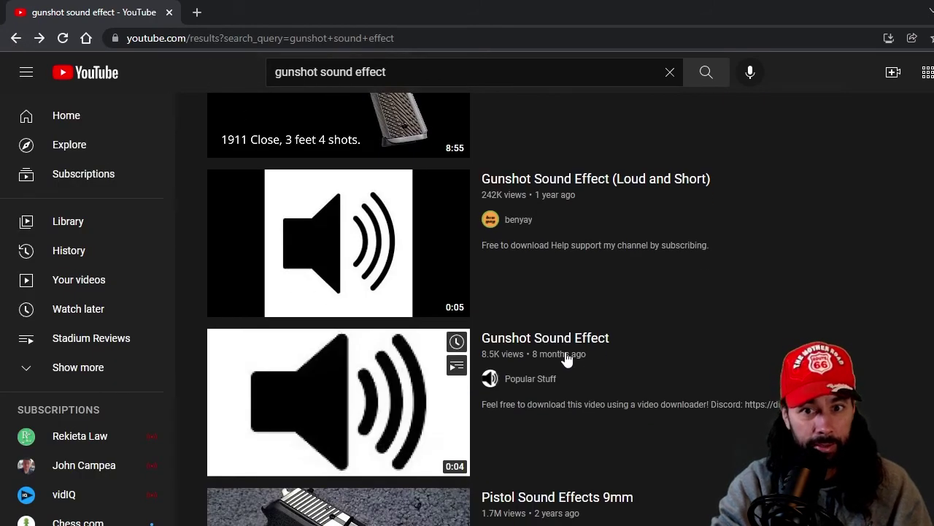
pyautogui.scroll(-4, 577, 292)
pyautogui.click(581, 209)
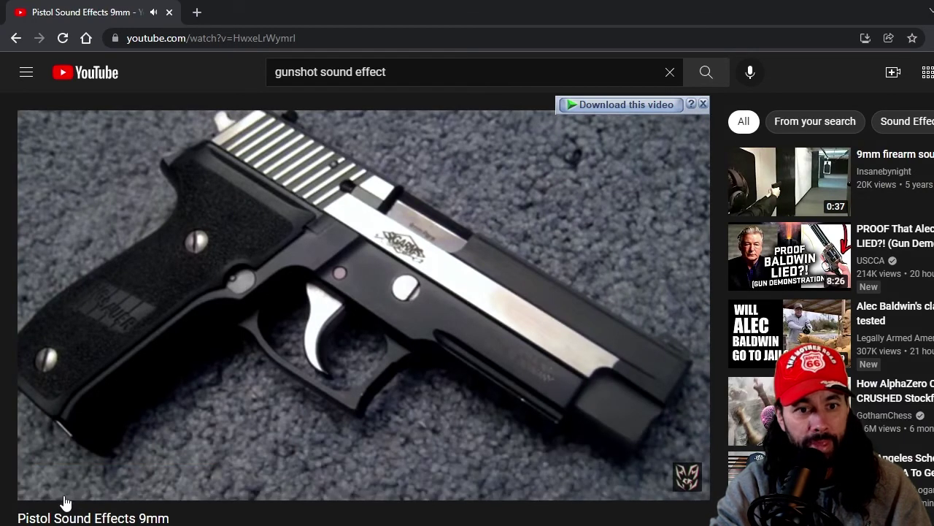
pyautogui.click(44, 485)
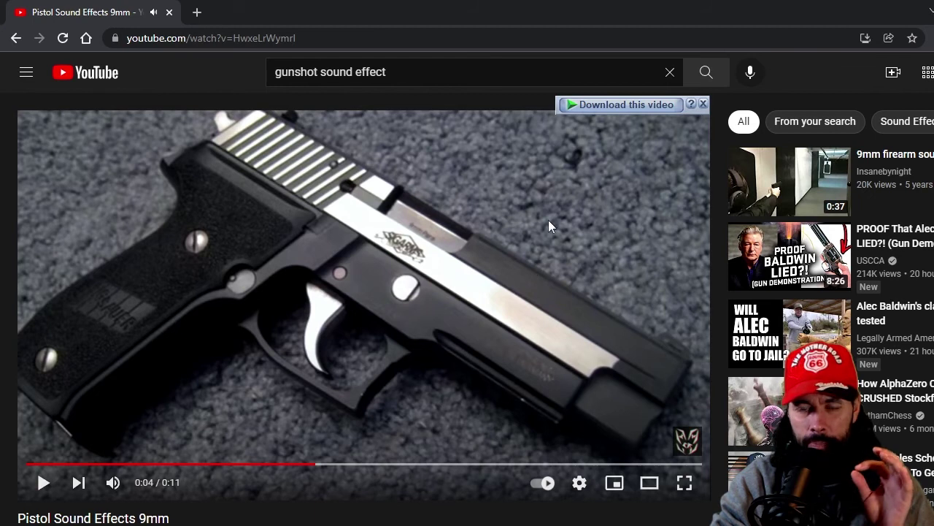
pyautogui.click(610, 107)
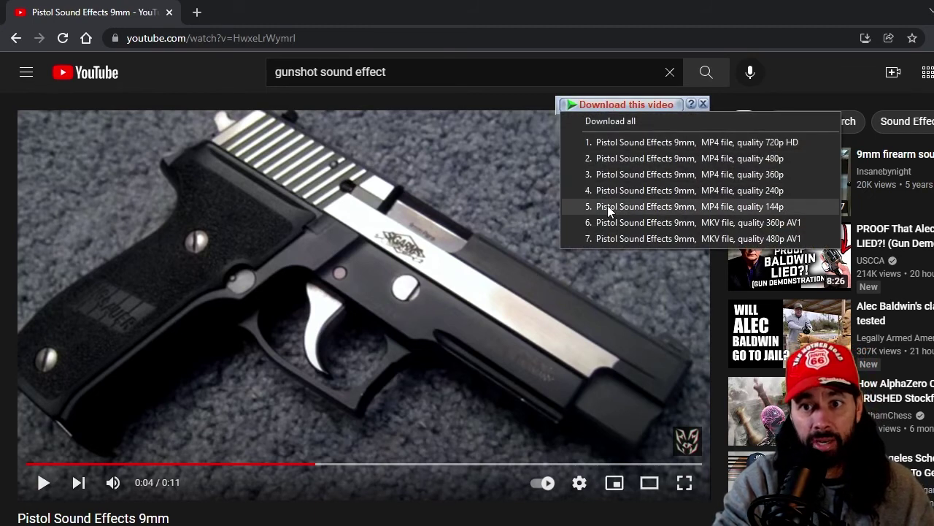
pyautogui.click(676, 191)
pyautogui.click(518, 387)
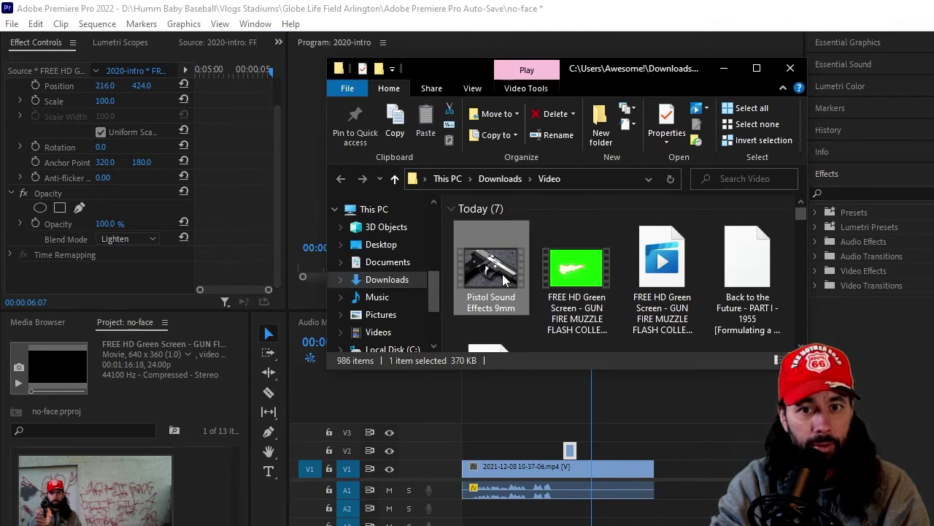
# - Import the downloaded pistol sound clip and preview it up to the gunshot
pyautogui.moveTo(501, 268); pyautogui.dragTo(164, 505)
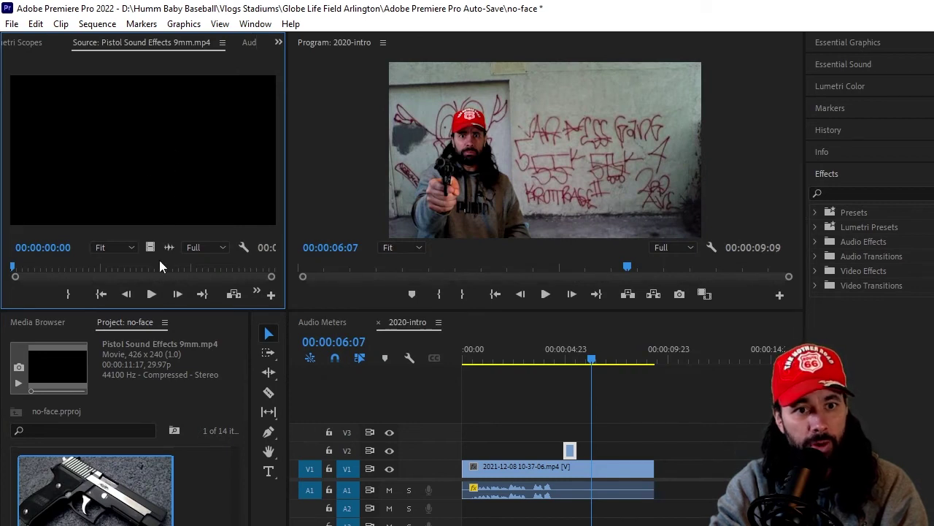
pyautogui.moveTo(14, 269); pyautogui.dragTo(28, 270)
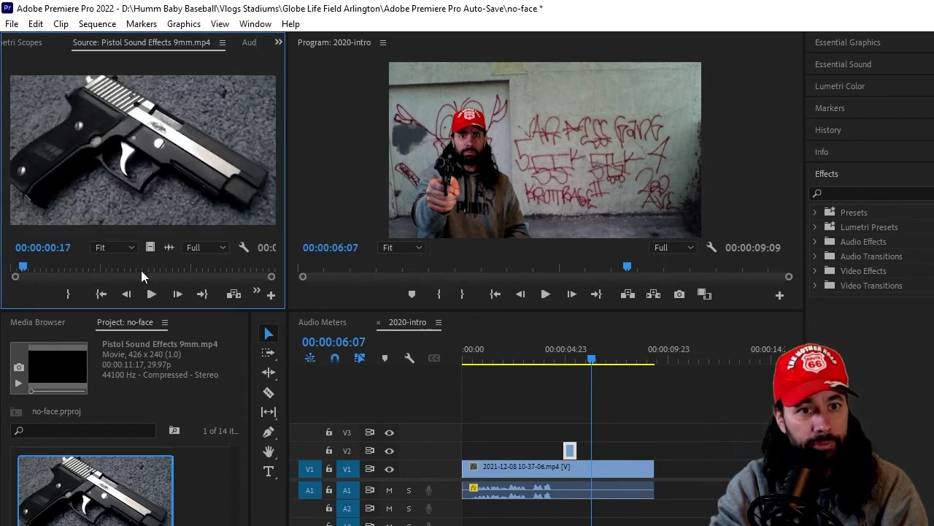
pyautogui.click(151, 294)
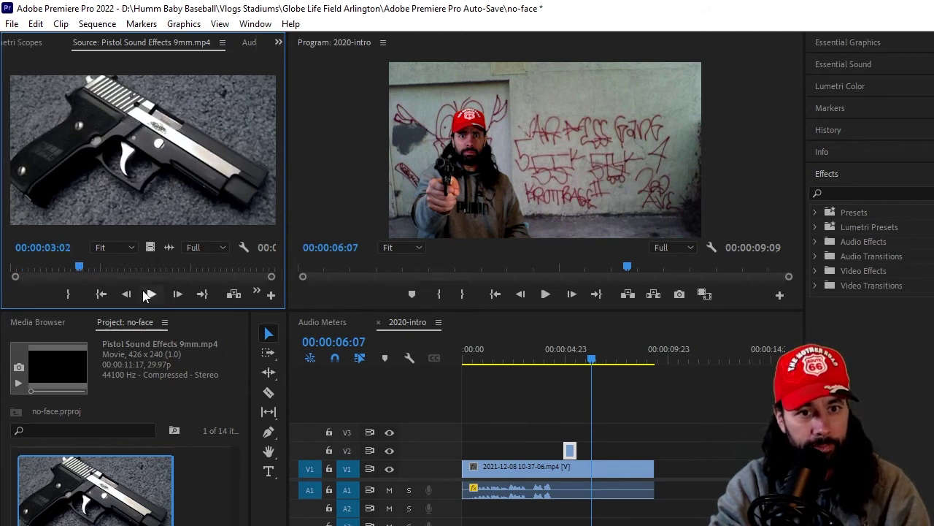
pyautogui.click(150, 294)
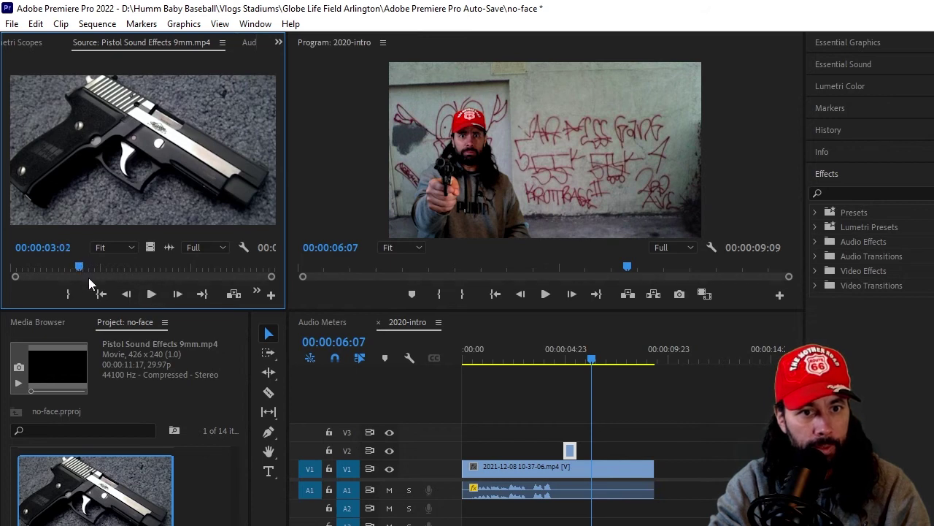
# - Step back to the gunshot frame and place the sound on track A2
pyautogui.click(80, 266)
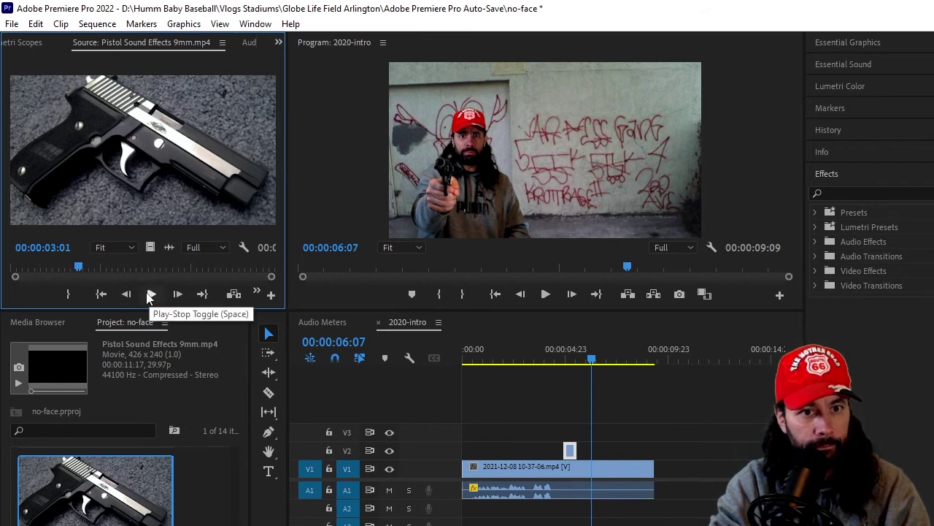
pyautogui.click(149, 296)
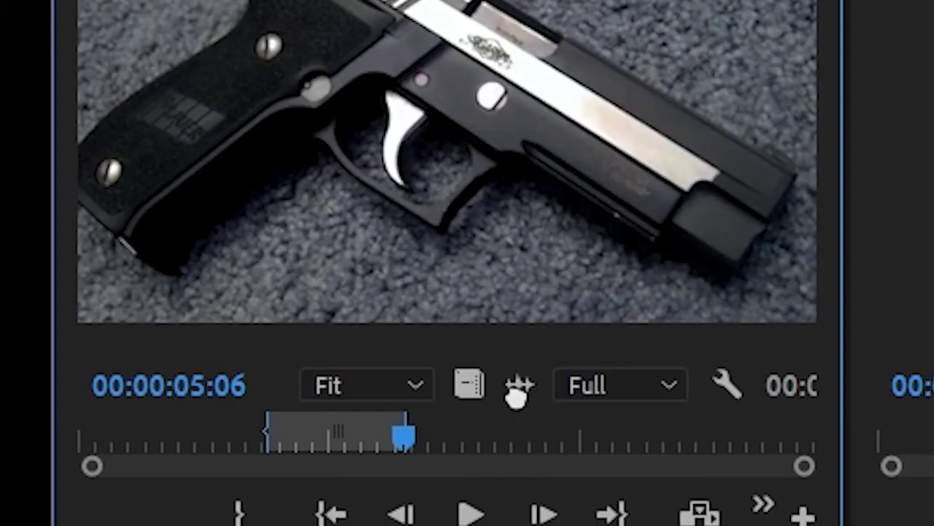
pyautogui.moveTo(519, 384); pyautogui.dragTo(576, 512)
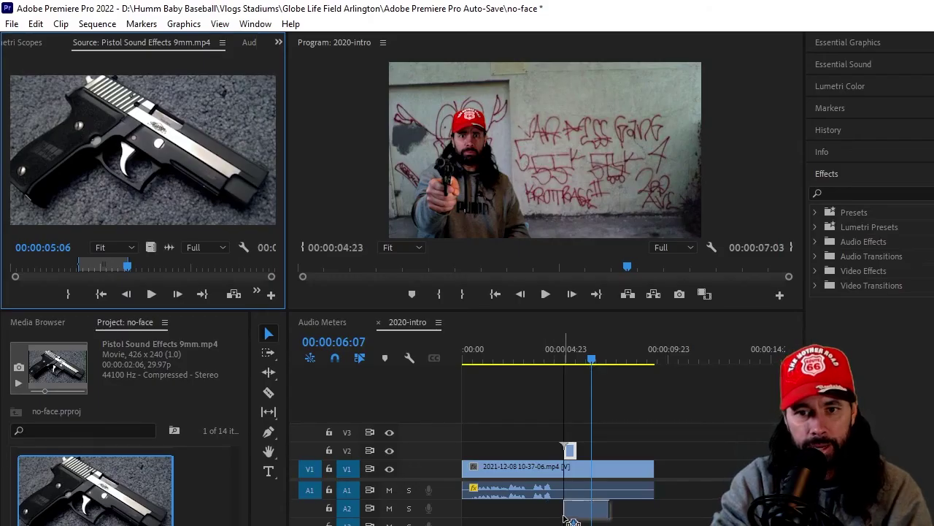
# - Zoom in on the shot and Render and Replace the A2 gunshot clip into its own audio file
pyautogui.press('=')
pyautogui.press('=')
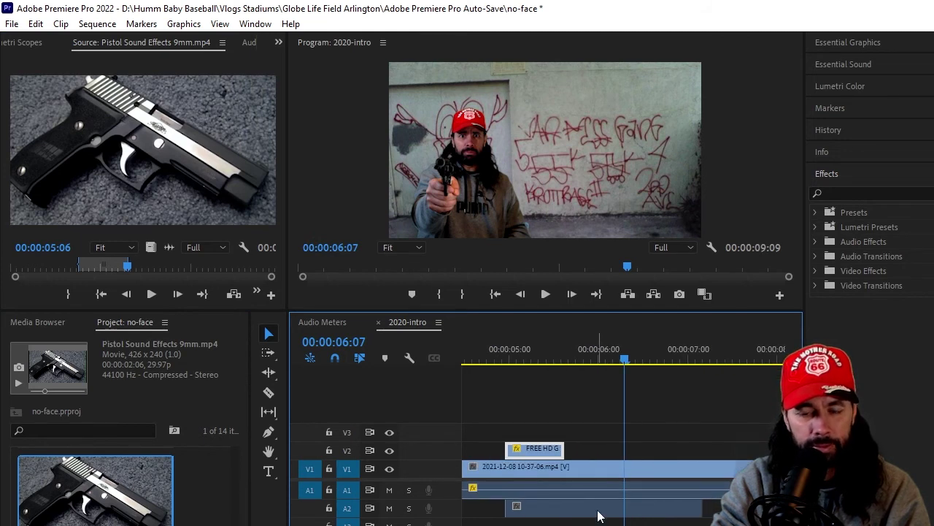
pyautogui.rightClick(596, 520)
pyautogui.click(584, 518)
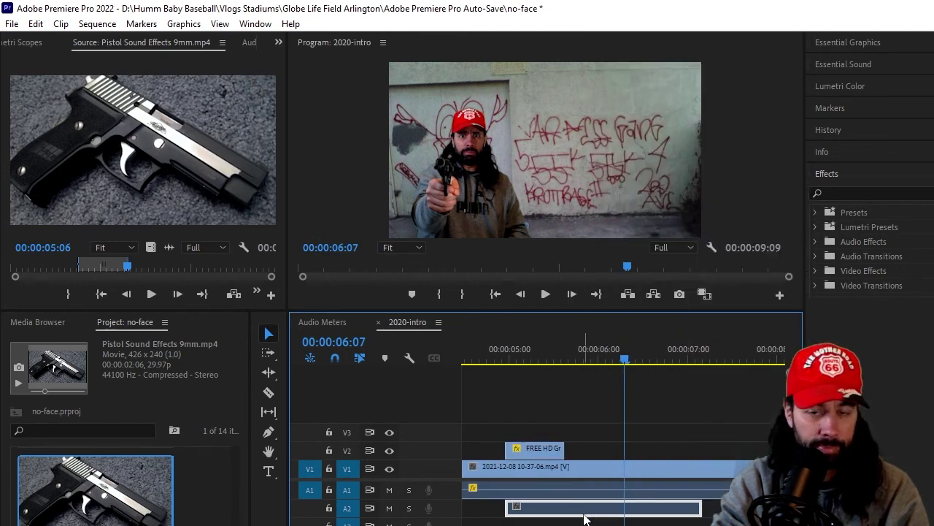
pyautogui.rightClick(624, 516)
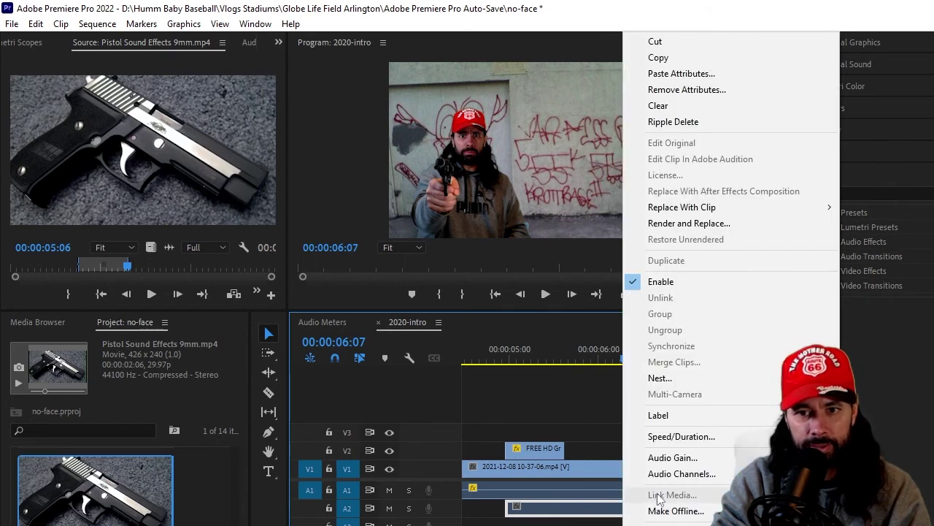
pyautogui.click(603, 518)
pyautogui.rightClick(603, 519)
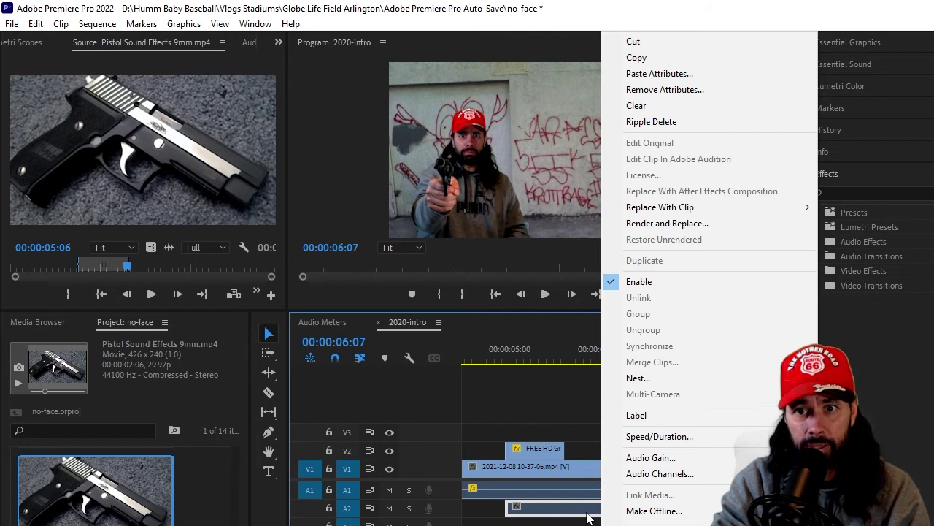
pyautogui.click(666, 225)
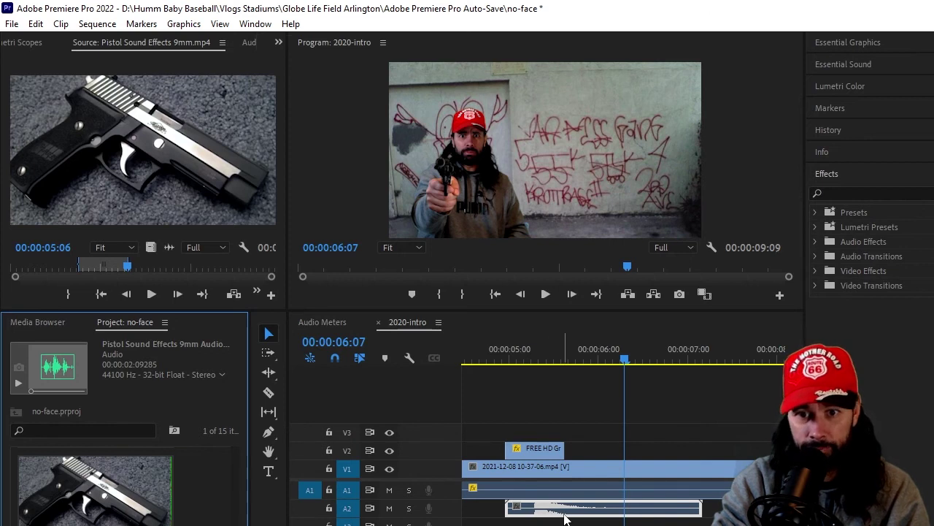
# - Play around the shot from about 5:06 to check the gunshot timing
pyautogui.moveTo(631, 354); pyautogui.dragTo(534, 392)
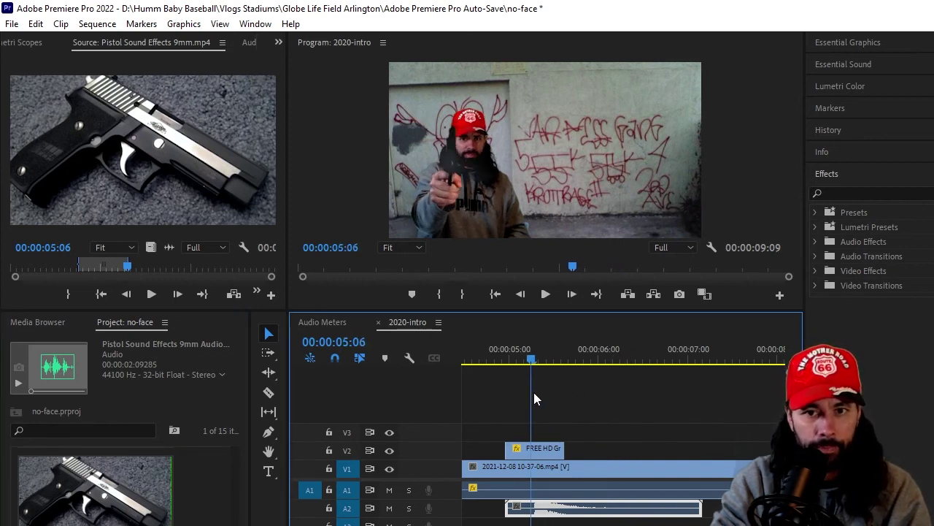
pyautogui.press('space')
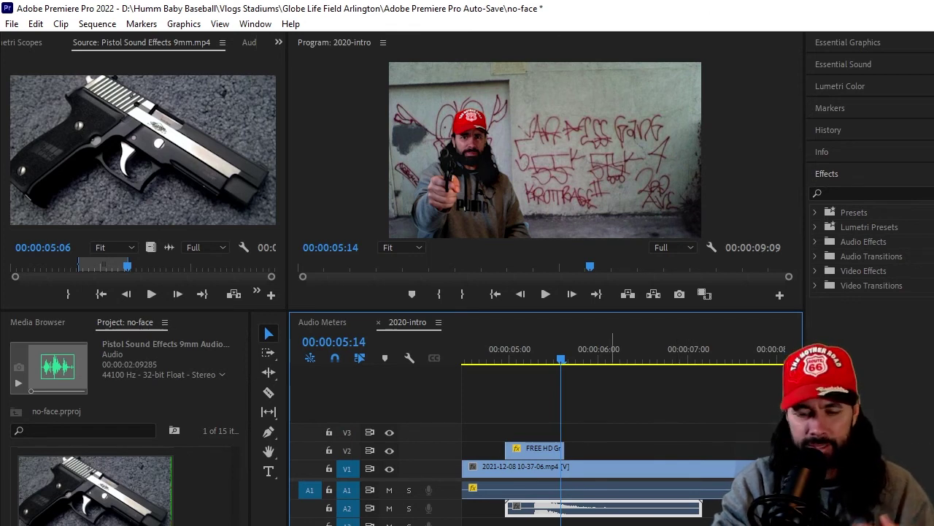
pyautogui.moveTo(563, 363); pyautogui.dragTo(534, 363)
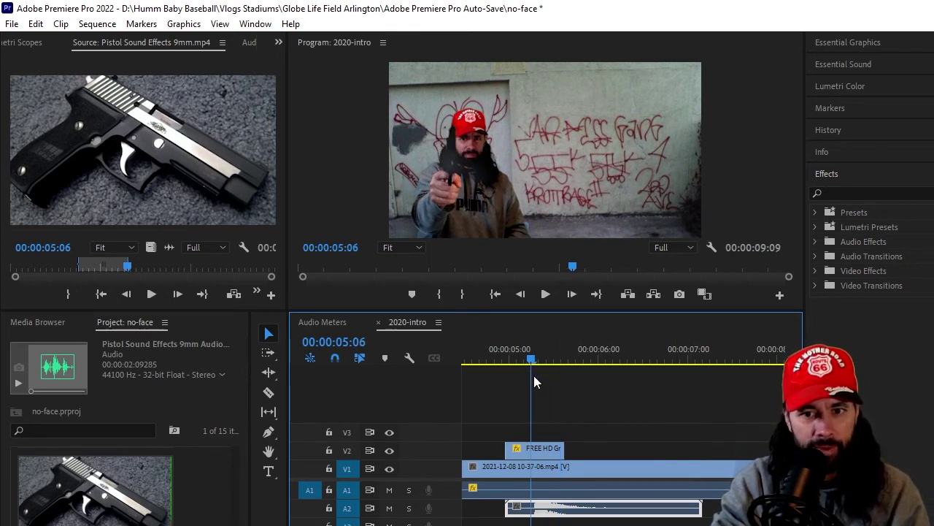
pyautogui.click(545, 293)
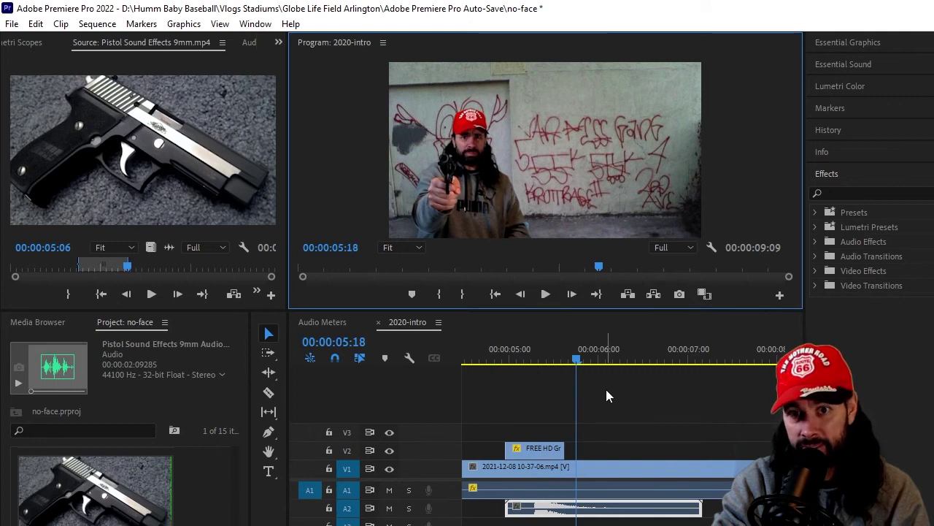
pyautogui.moveTo(511, 361); pyautogui.dragTo(501, 389)
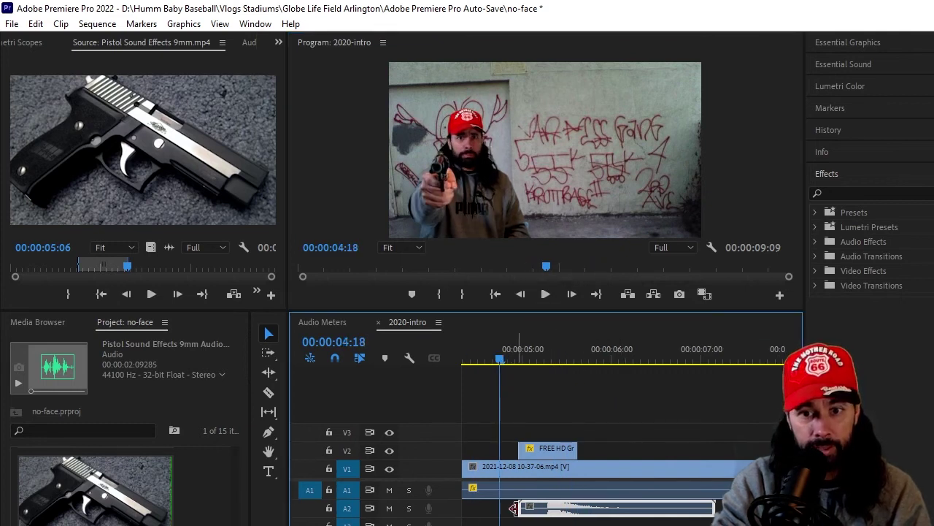
# - Trim the start of the A2 gunshot audio and replay to confirm sync with the flash
pyautogui.moveTo(513, 508); pyautogui.dragTo(552, 513)
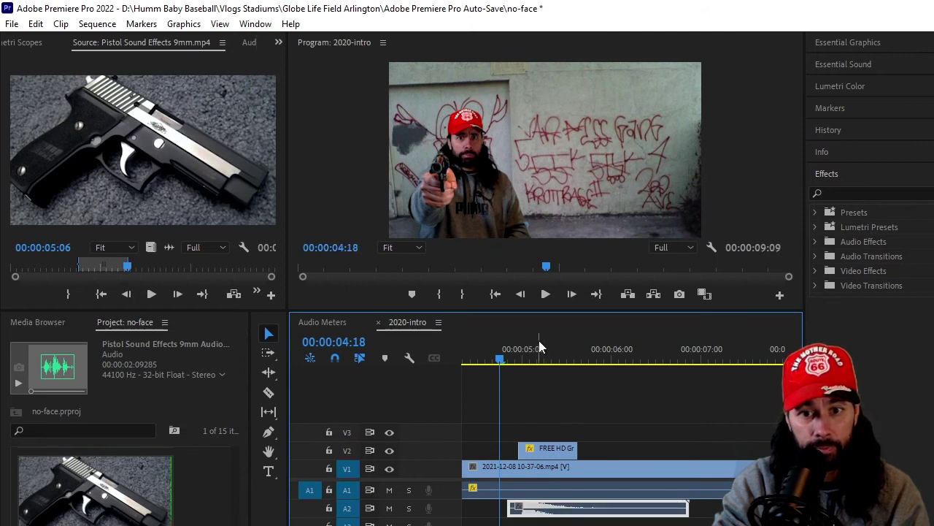
pyautogui.click(542, 295)
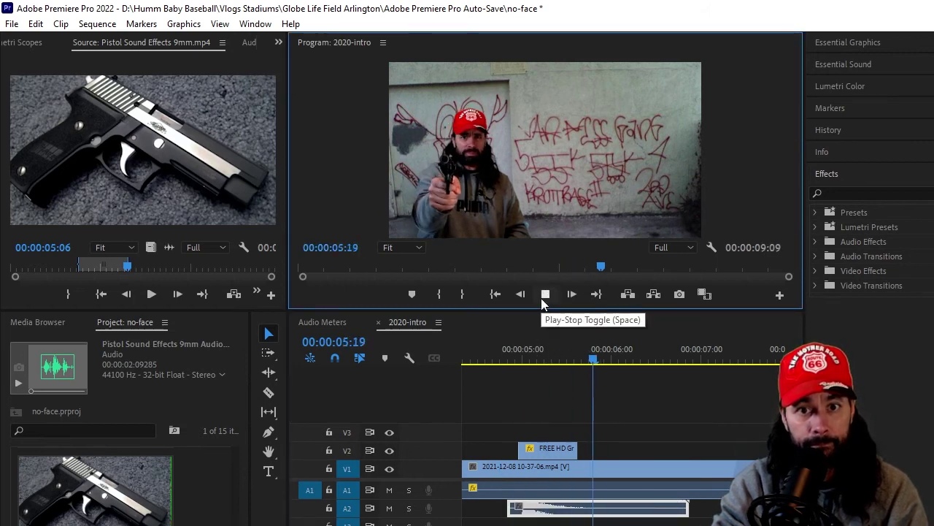
pyautogui.moveTo(562, 360); pyautogui.dragTo(514, 373)
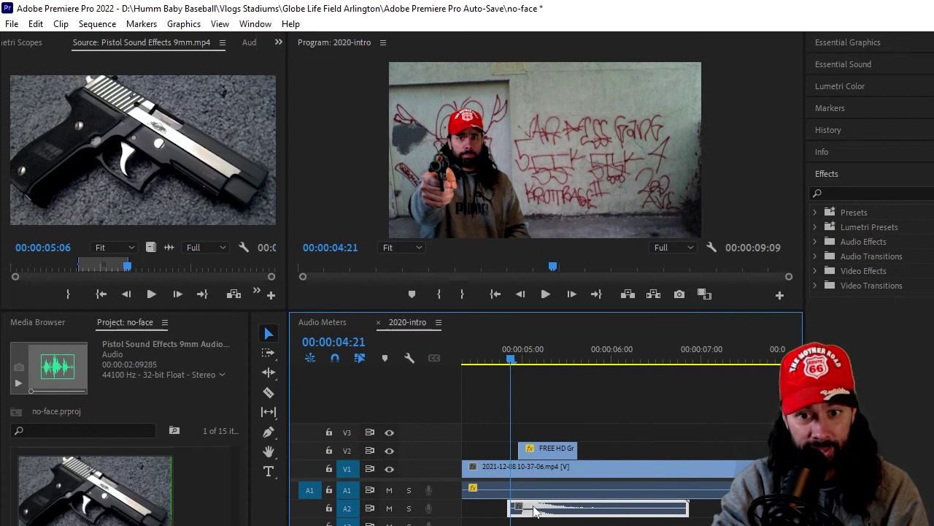
pyautogui.click(545, 295)
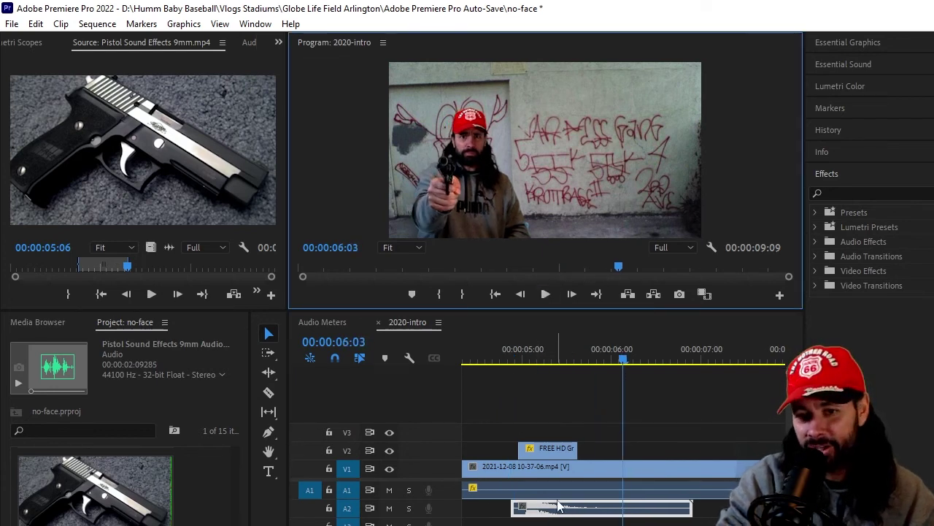
# - Zoom out and play the whole edit from near the start, then park near 5:06
pyautogui.press('-')
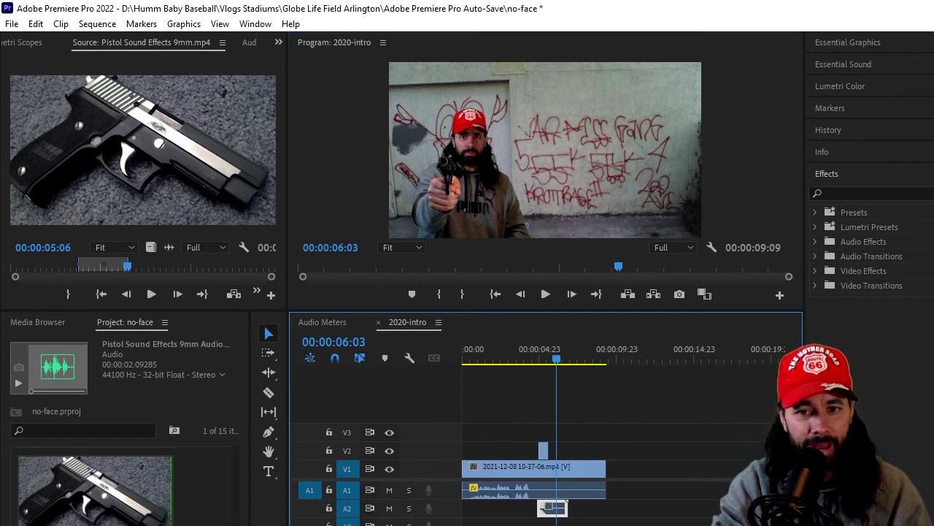
pyautogui.moveTo(557, 358); pyautogui.dragTo(485, 359)
pyautogui.click(544, 295)
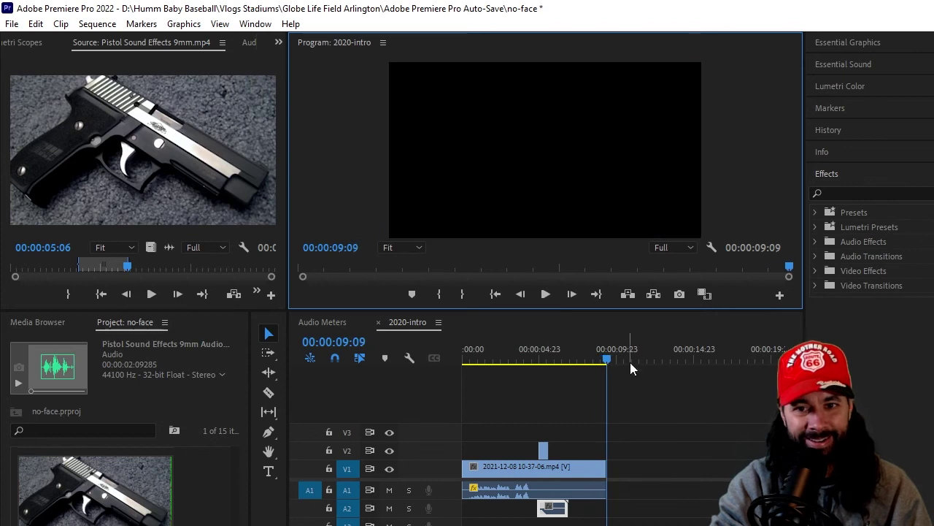
pyautogui.click(584, 359)
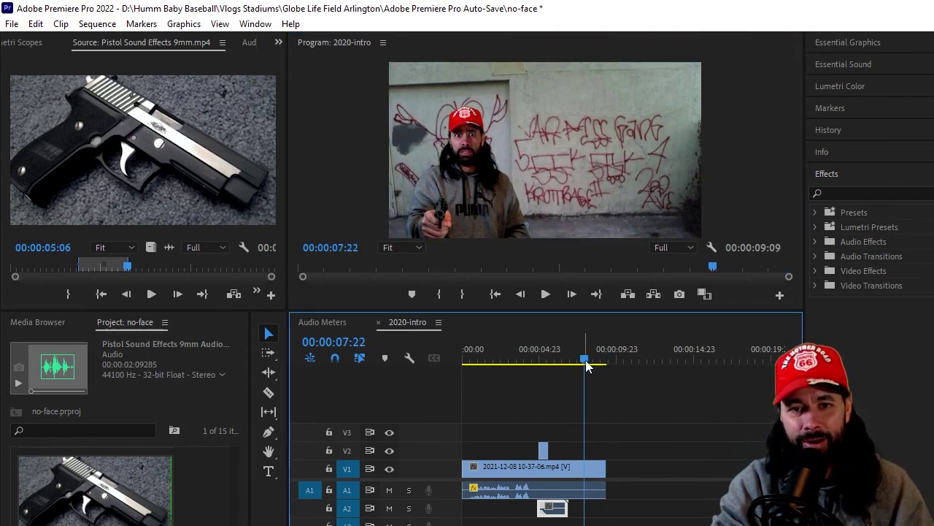
pyautogui.moveTo(586, 360); pyautogui.dragTo(534, 379)
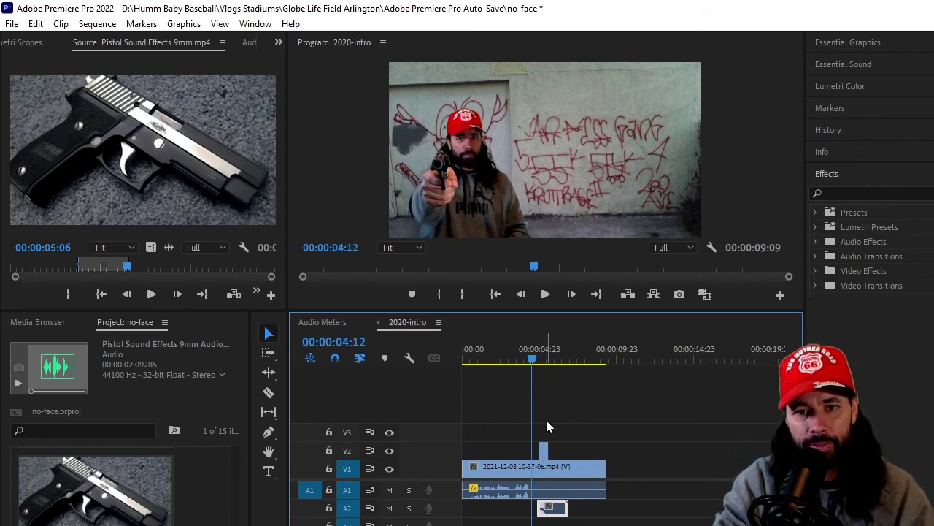
# - Load the FREE HD Green Screen muzzle flash clip from the Project panel into the Source monitor
pyautogui.click(95, 522)
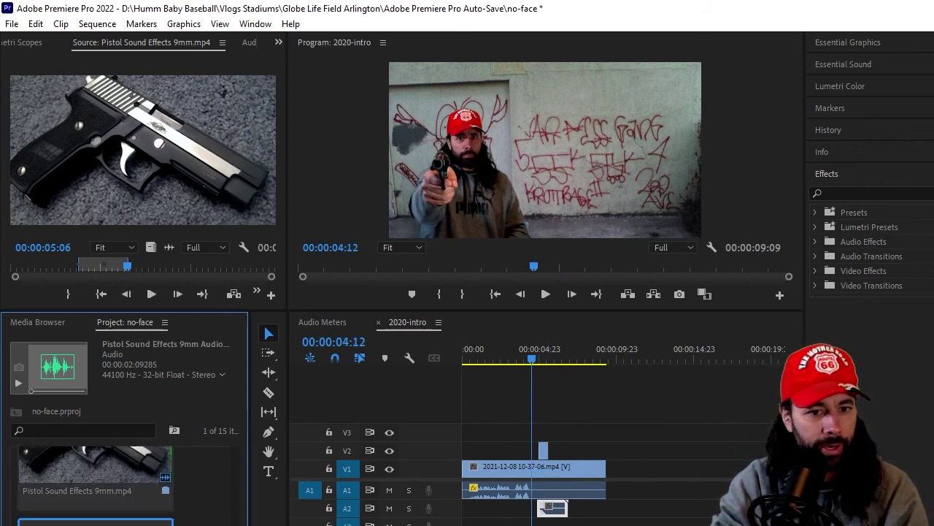
pyautogui.scroll(-5, 236, 519)
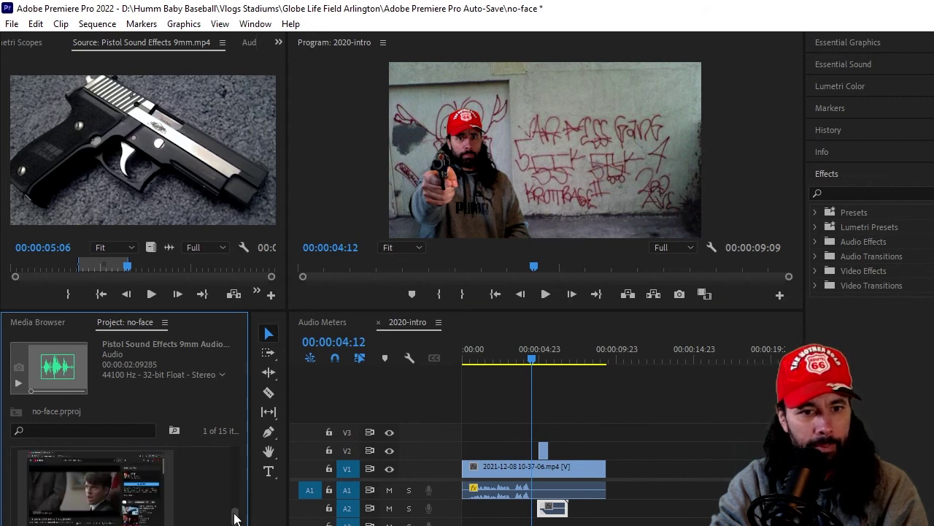
pyautogui.scroll(3, 235, 519)
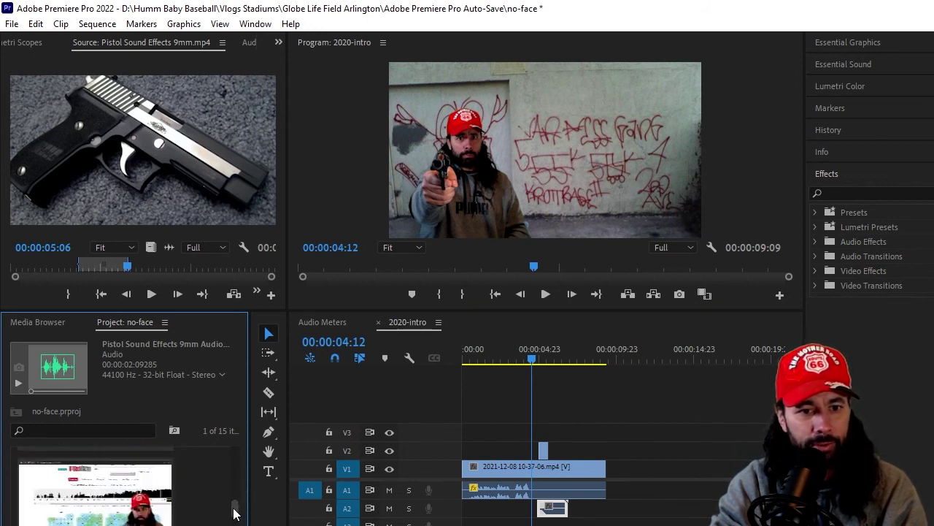
pyautogui.scroll(-5, 234, 514)
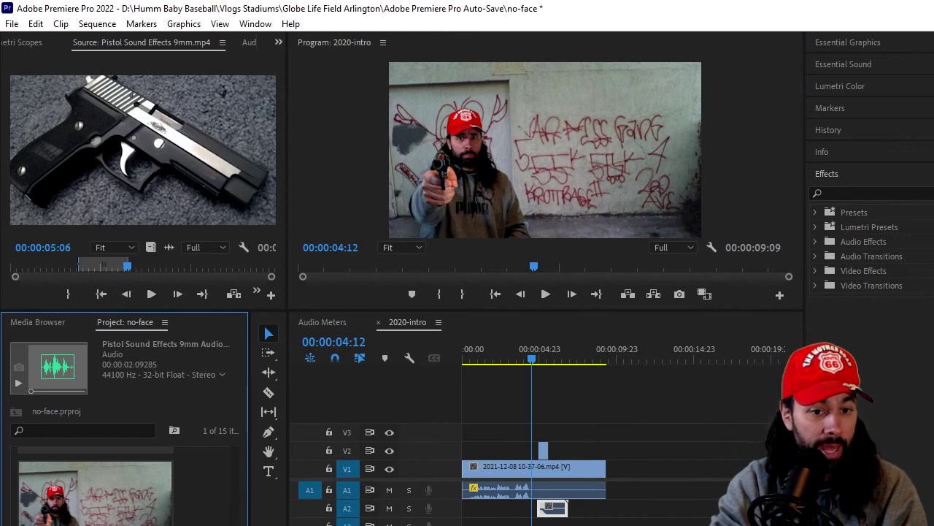
pyautogui.scroll(-2, 124, 485)
pyautogui.scroll(-3, 238, 500)
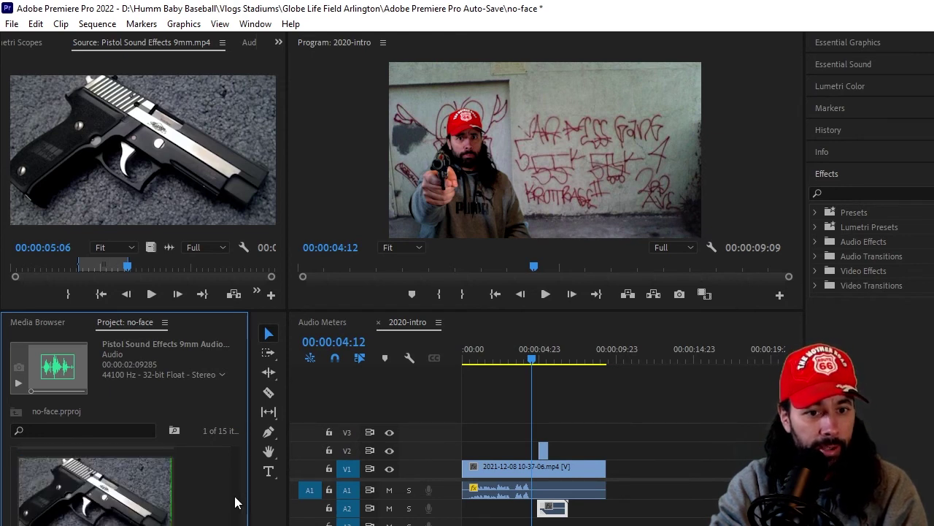
pyautogui.doubleClick(88, 505)
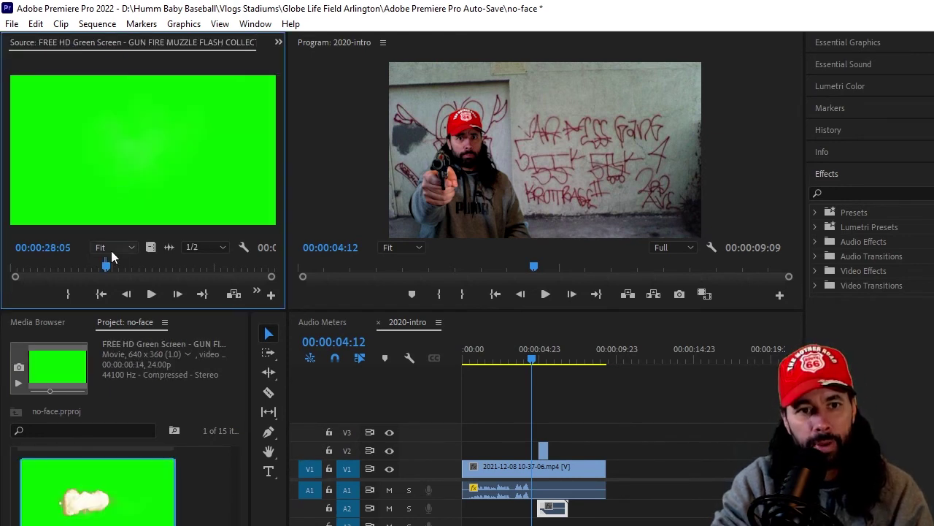
# - Add the muzzle-flash video to V3 and scale it to frame size
pyautogui.moveTo(148, 249); pyautogui.dragTo(543, 432)
pyautogui.moveTo(532, 347); pyautogui.dragTo(543, 347)
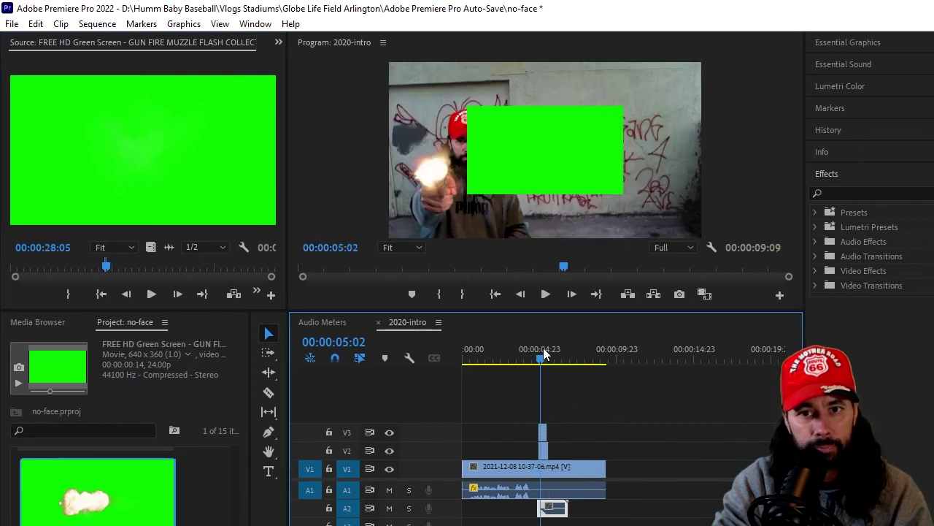
pyautogui.rightClick(544, 435)
pyautogui.click(597, 523)
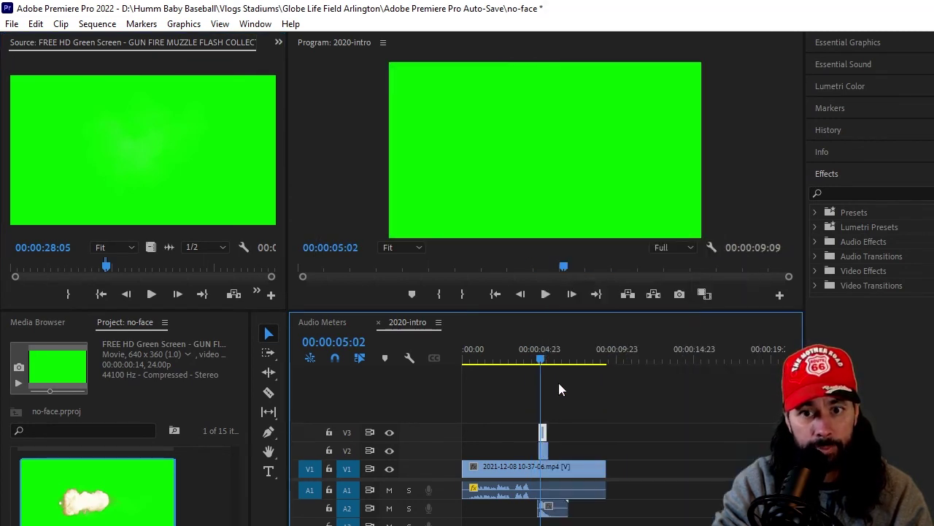
# - Shift the V3 flash clip to about 07:06 and lengthen it
pyautogui.click(544, 364)
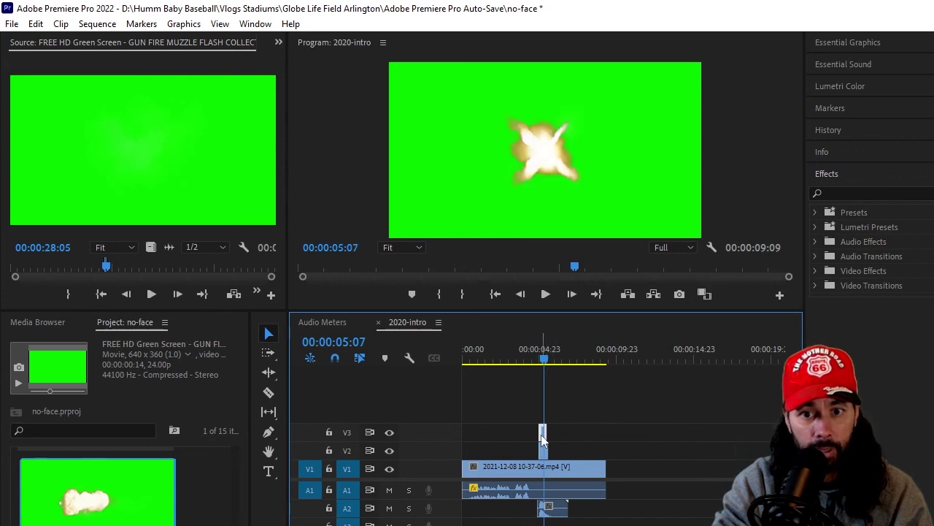
pyautogui.moveTo(545, 442); pyautogui.dragTo(574, 441)
pyautogui.moveTo(546, 360); pyautogui.dragTo(575, 361)
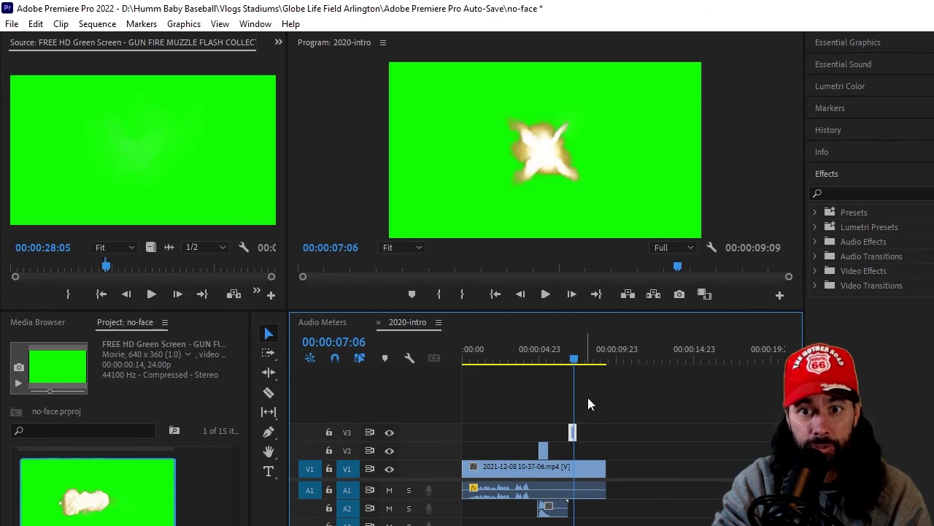
pyautogui.moveTo(588, 430); pyautogui.dragTo(594, 431)
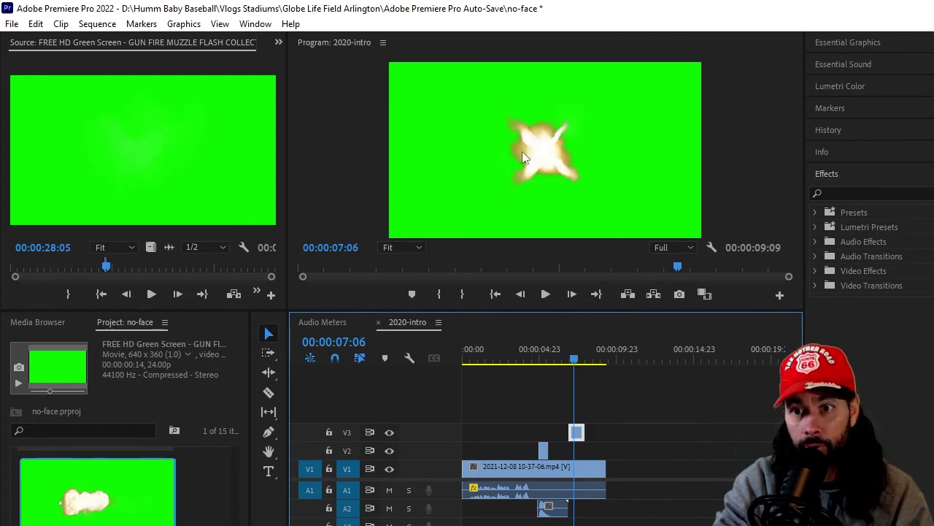
pyautogui.click(863, 184)
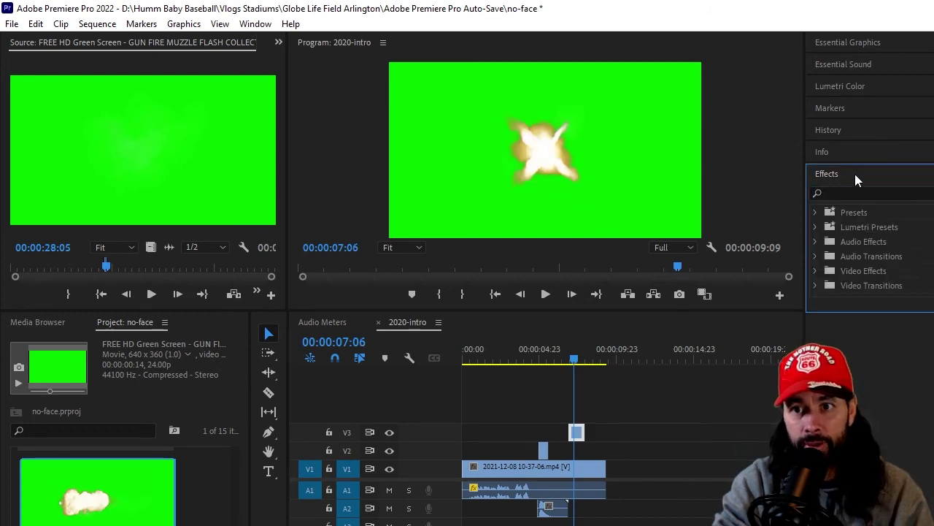
# - Search effects for 'key' and apply Ultra Key to the V3 muzzle-flash clip
pyautogui.click(855, 194)
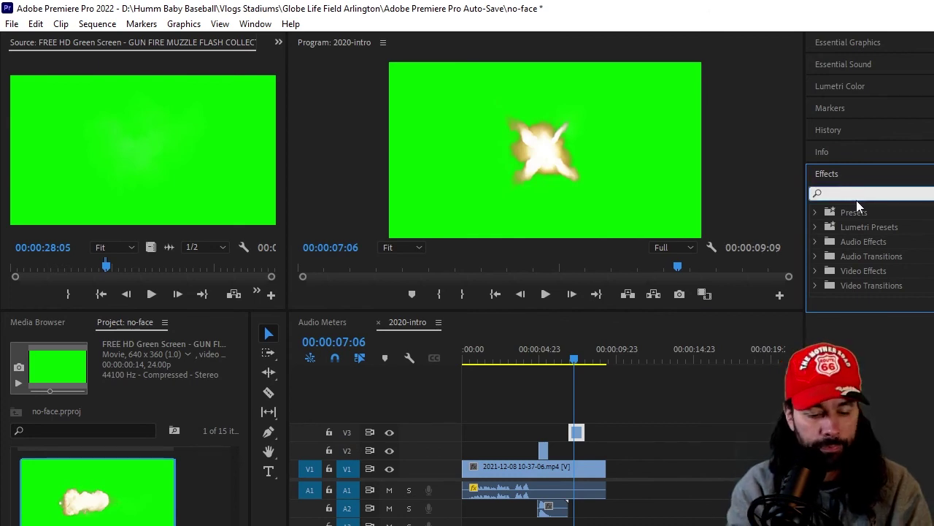
pyautogui.write('key')
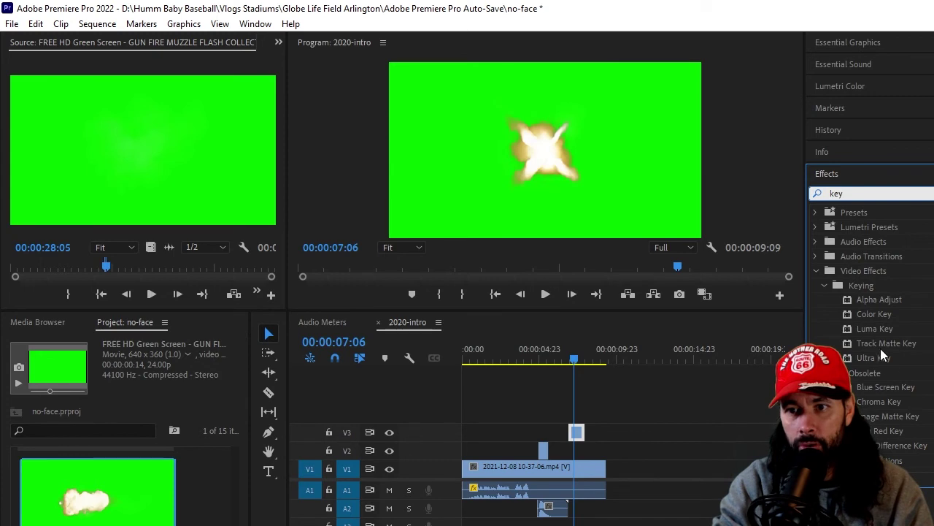
pyautogui.moveTo(883, 360); pyautogui.dragTo(580, 436)
pyautogui.click(579, 436)
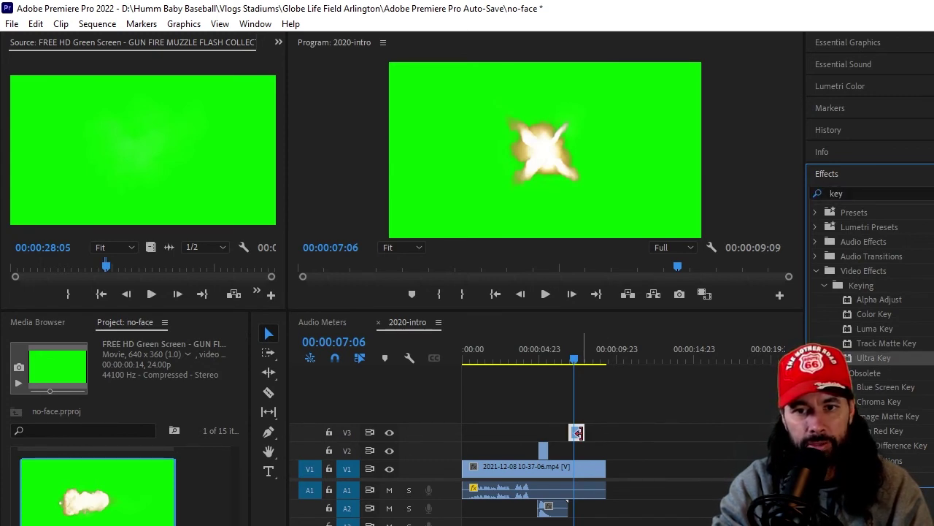
pyautogui.doubleClick(578, 437)
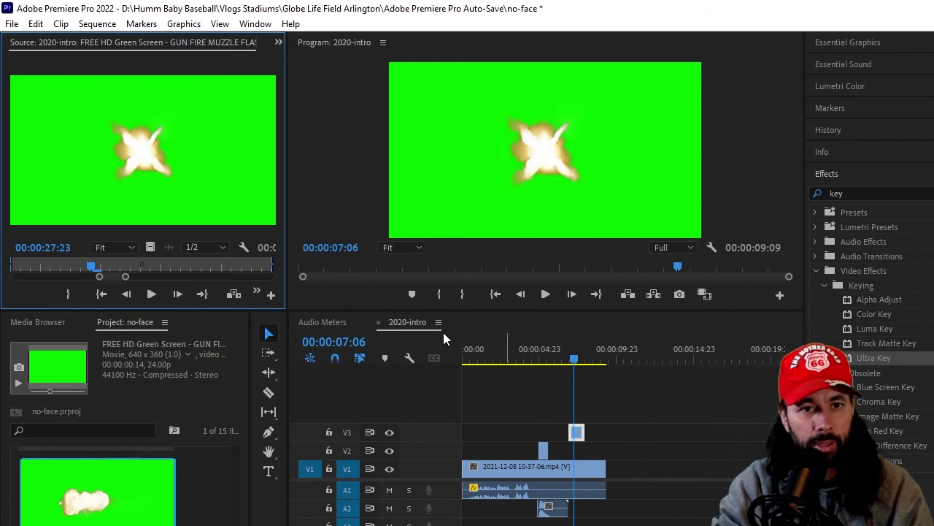
pyautogui.click(278, 42)
# - Key out the green with Ultra Key's Key Color eyedropper and play back to check
pyautogui.click(283, 65)
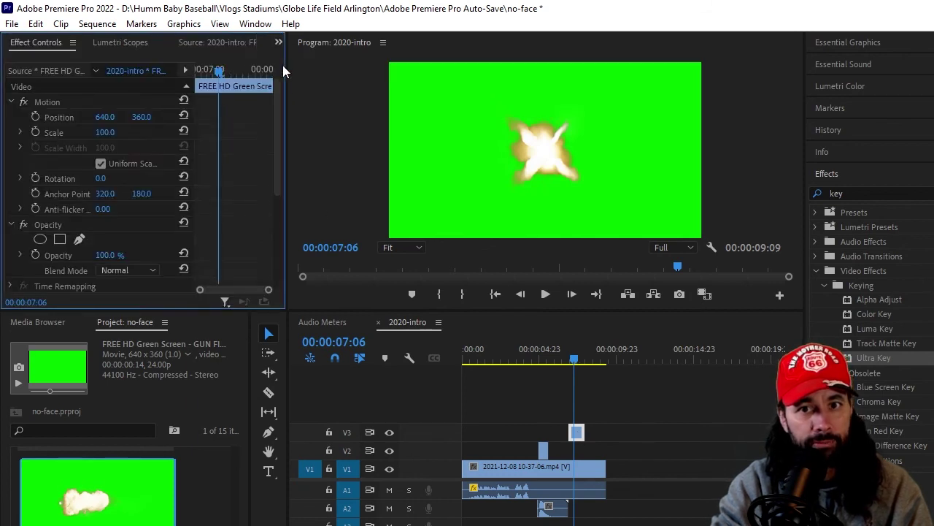
pyautogui.scroll(-5, 278, 197)
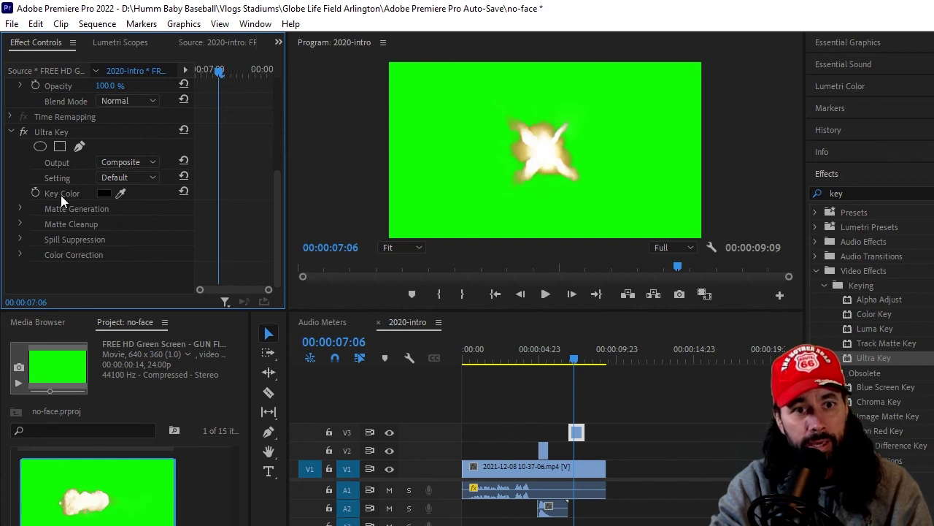
pyautogui.click(120, 193)
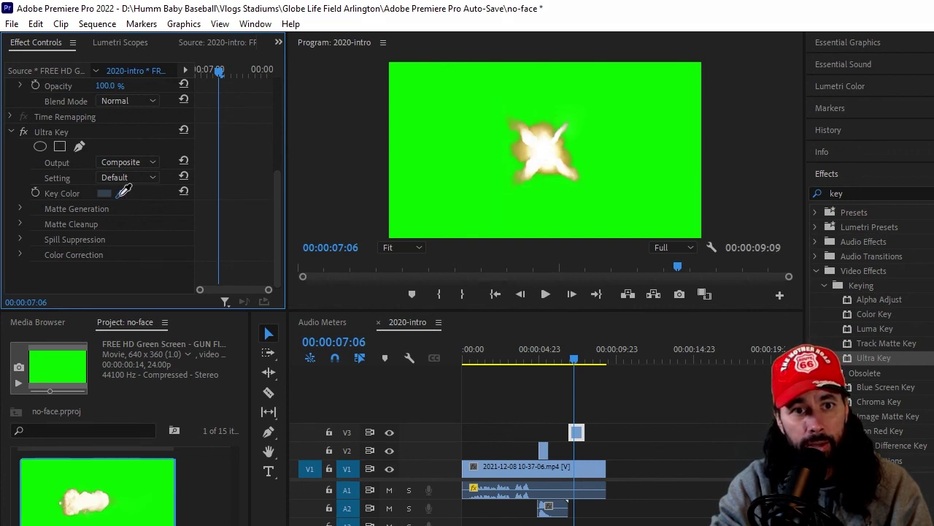
pyautogui.click(422, 132)
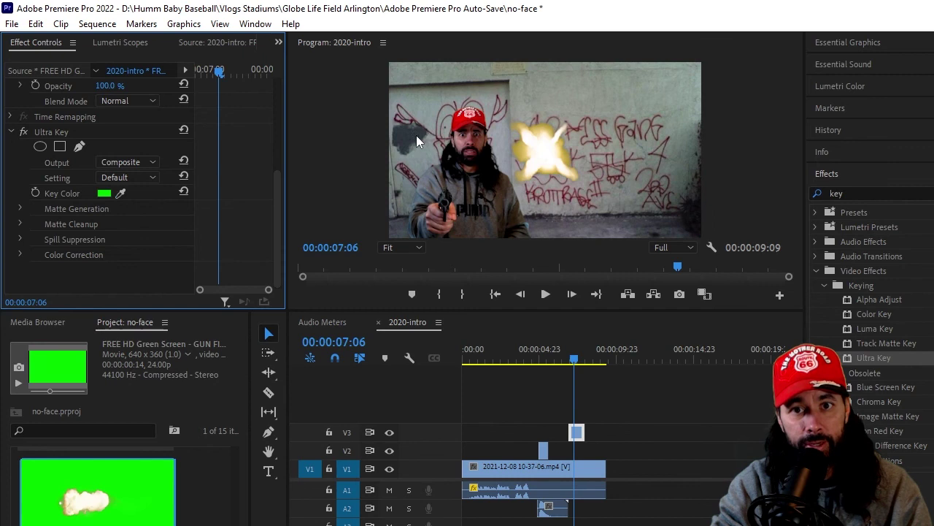
pyautogui.click(545, 295)
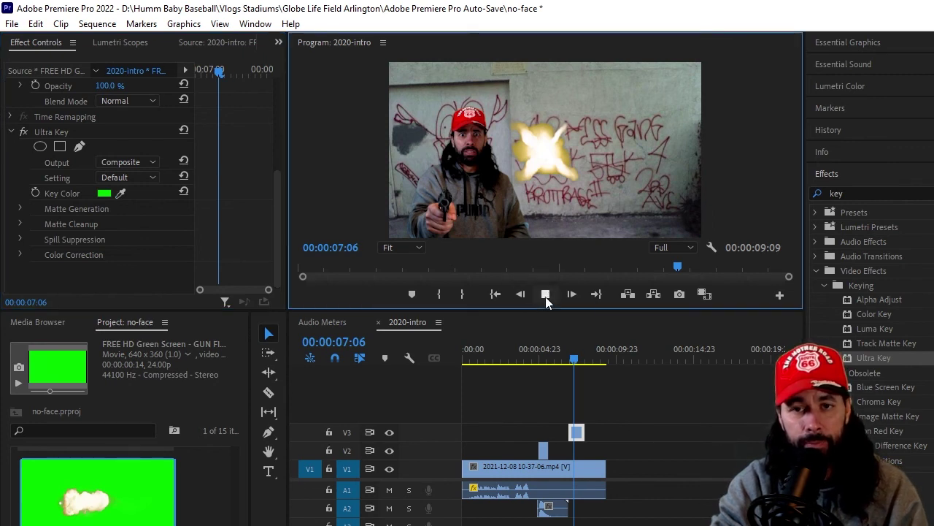
# - Move the flash to position 216, 578 on the gun barrel at 07:13
pyautogui.moveTo(577, 357); pyautogui.dragTo(579, 360)
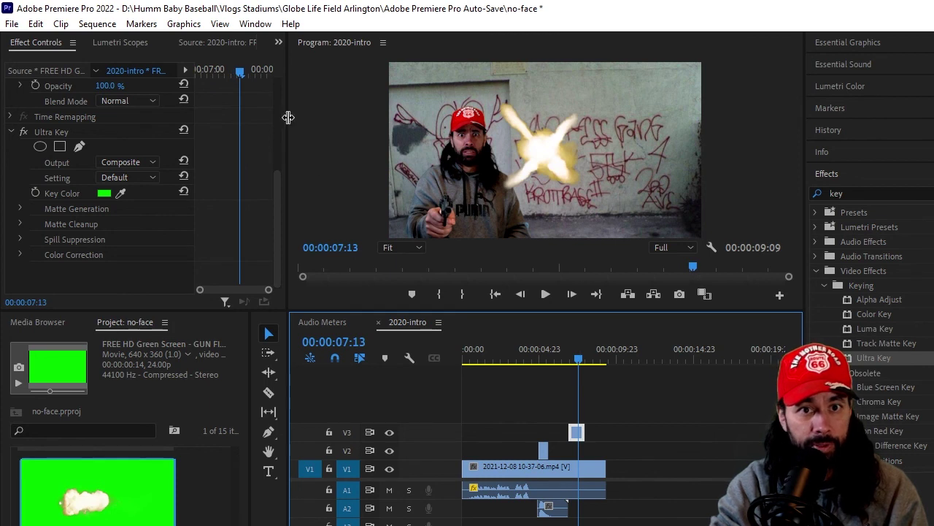
pyautogui.click(279, 92)
pyautogui.moveTo(104, 117); pyautogui.dragTo(31, 117)
pyautogui.moveTo(148, 117); pyautogui.dragTo(111, 116)
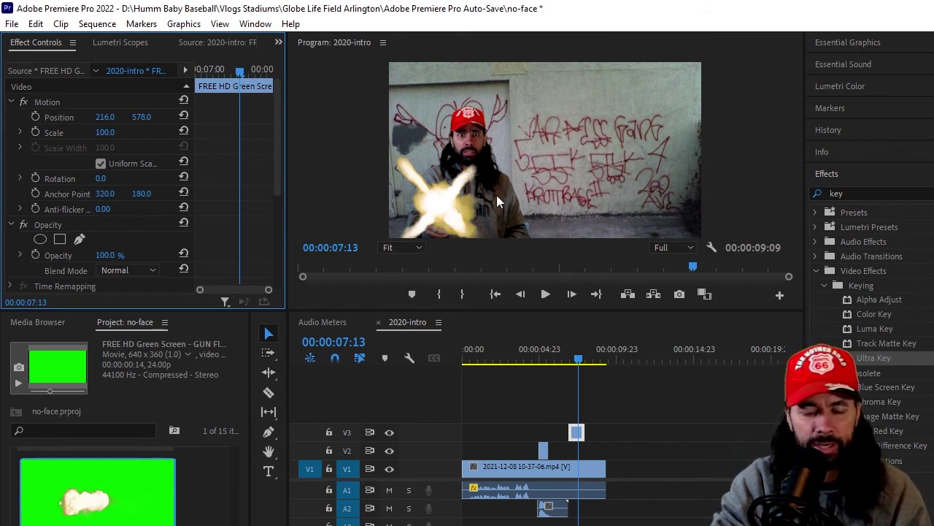
pyautogui.rightClick(577, 432)
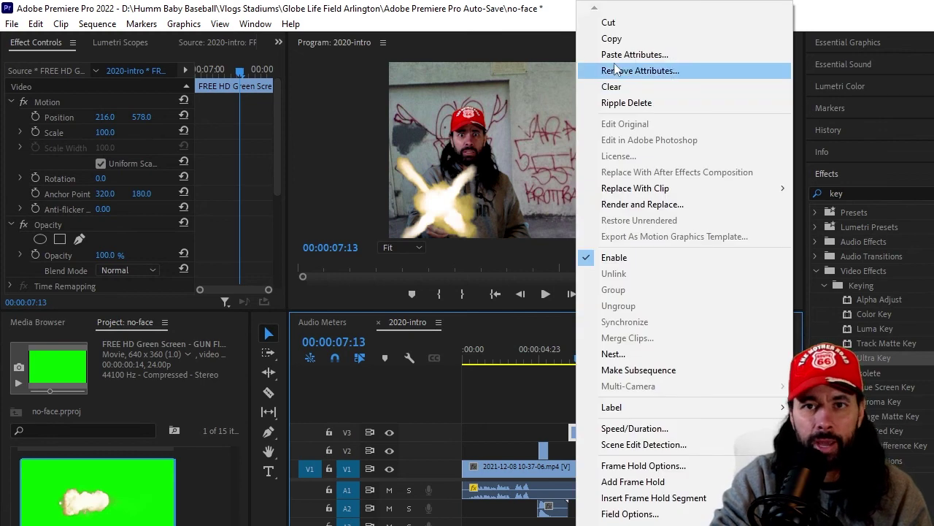
# - Cut the muzzle-flash clip from V3 and play back from 5:06 to check the edit
pyautogui.click(612, 23)
pyautogui.moveTo(578, 381); pyautogui.dragTo(537, 381)
pyautogui.click(545, 294)
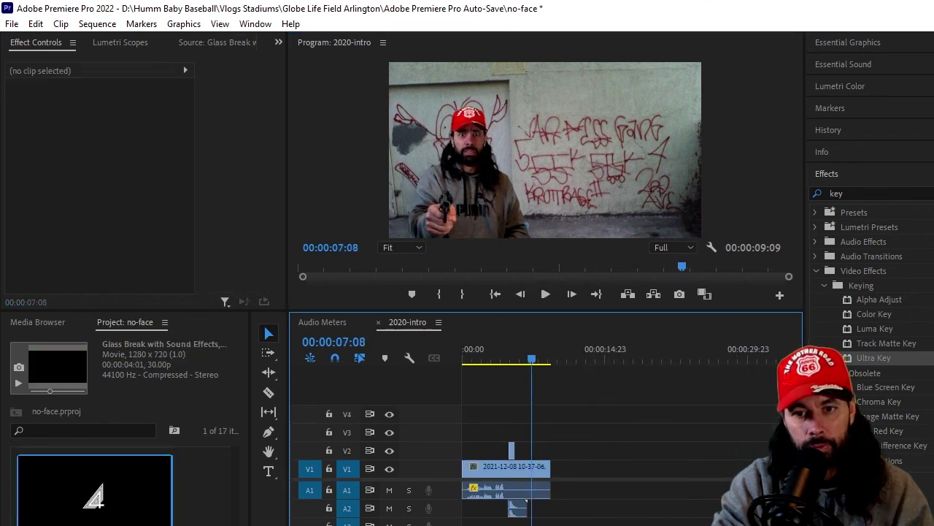
# - Play the whole sequence from the start through to 00:00:09:09 to review it
pyautogui.moveTo(541, 359); pyautogui.dragTo(363, 371)
pyautogui.press('space')
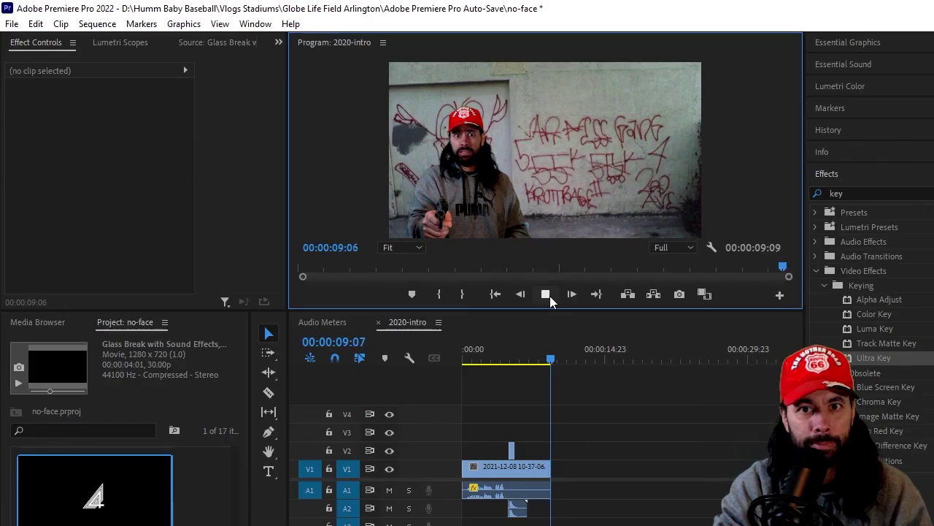
pyautogui.click(549, 295)
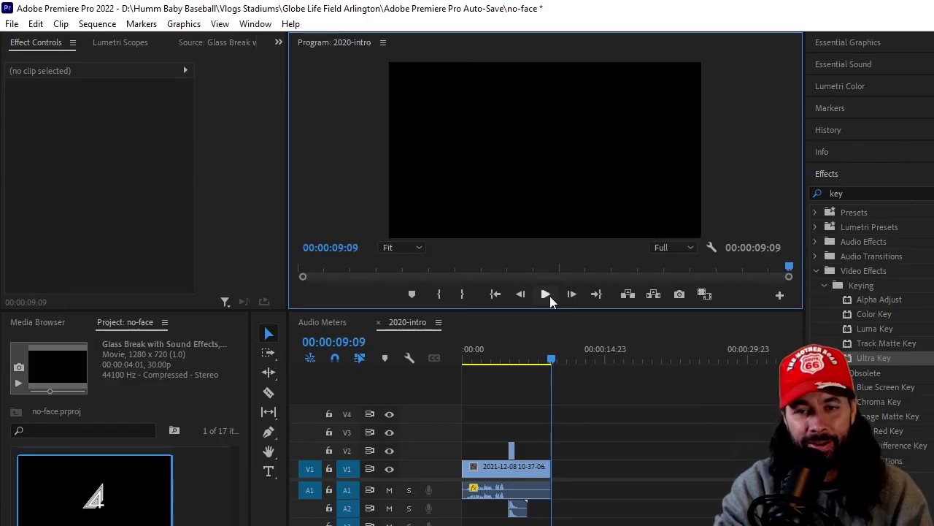
# - Set up an H.264 media export with the output file named gunshot.mp4
pyautogui.click(12, 24)
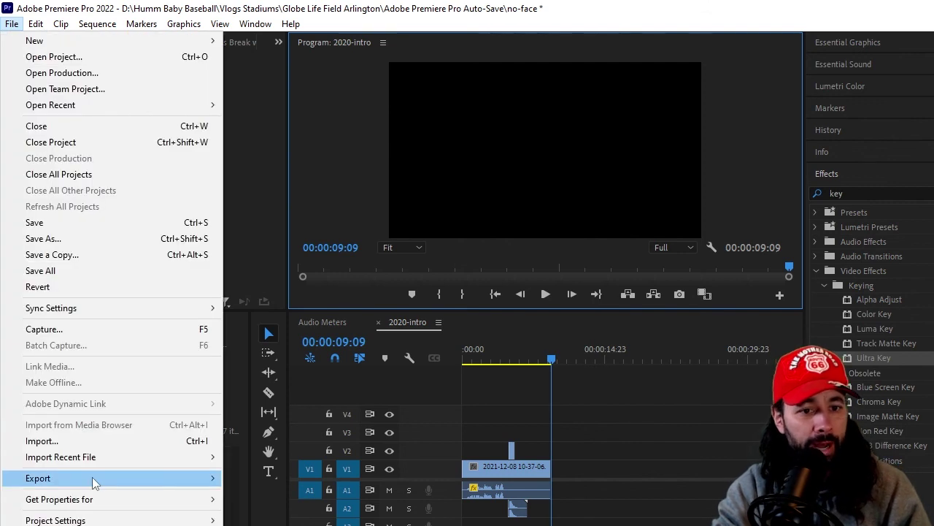
pyautogui.moveTo(92, 477)
pyautogui.click(295, 302)
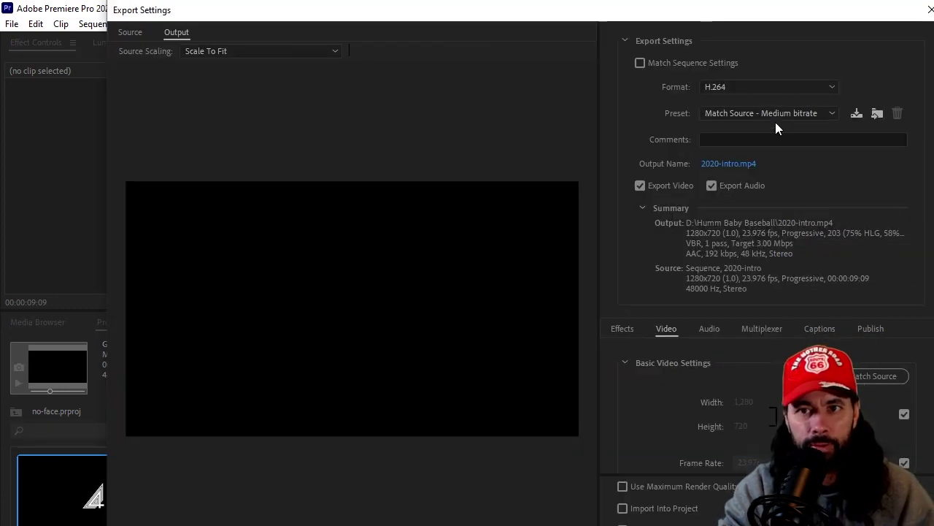
pyautogui.click(724, 167)
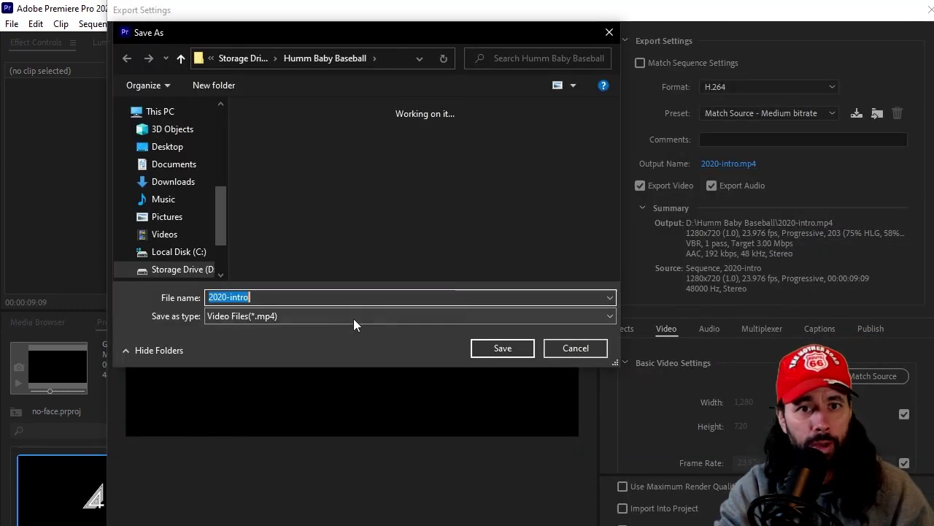
pyautogui.write('gunshot')
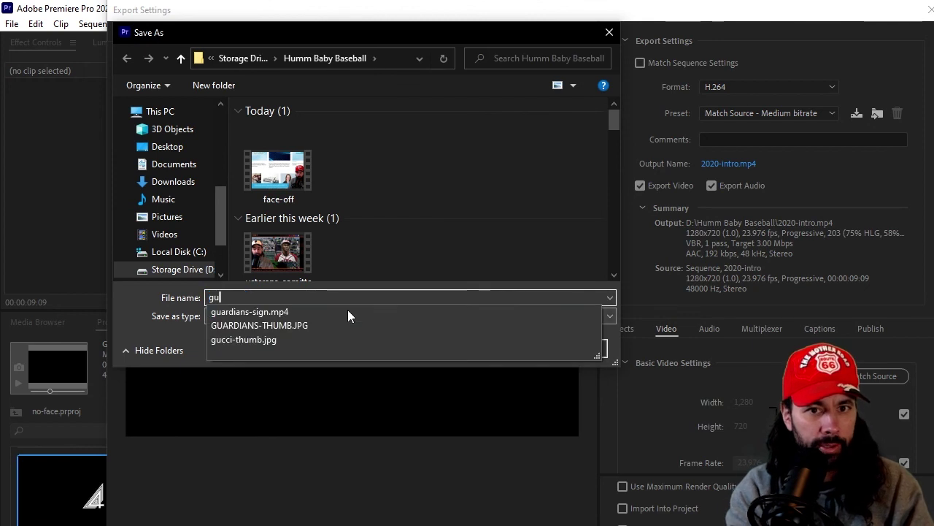
pyautogui.click(476, 351)
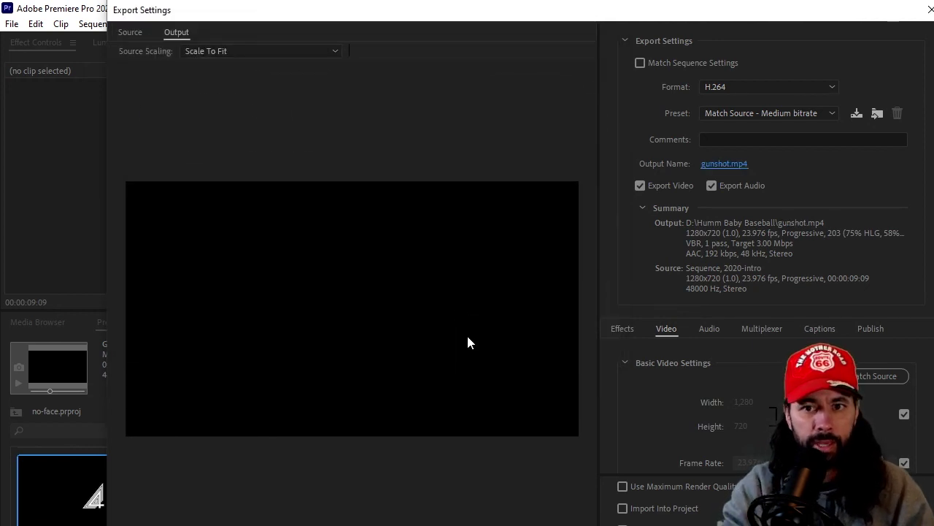